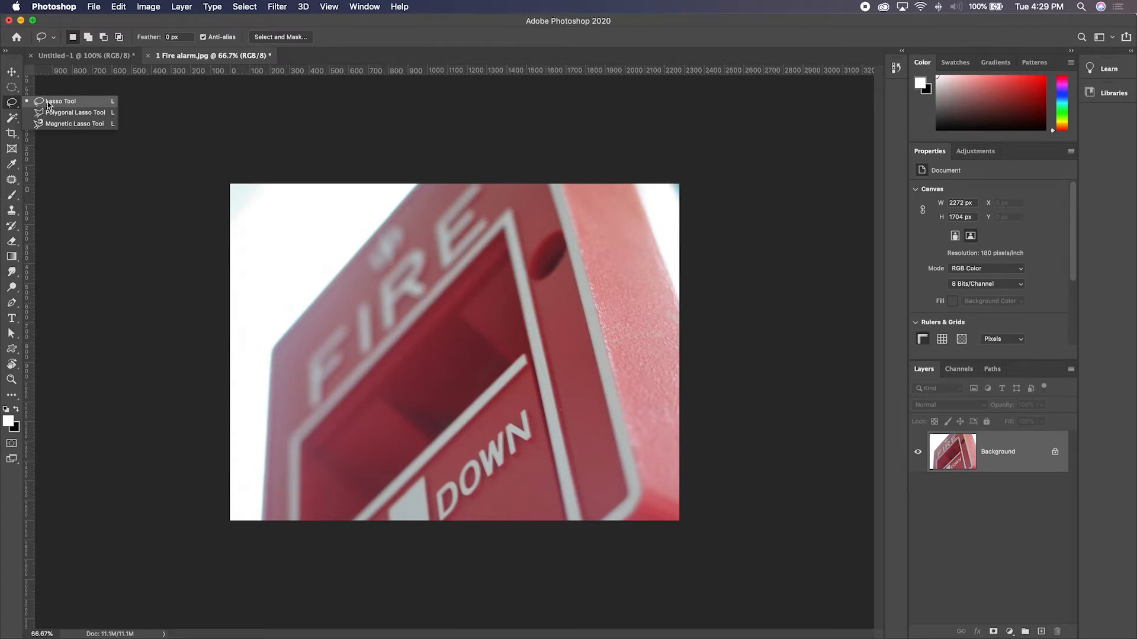
- Try moving the contents of a freeform lasso selection across the middle of the fire alarm, and clear the selection
click(65, 103)
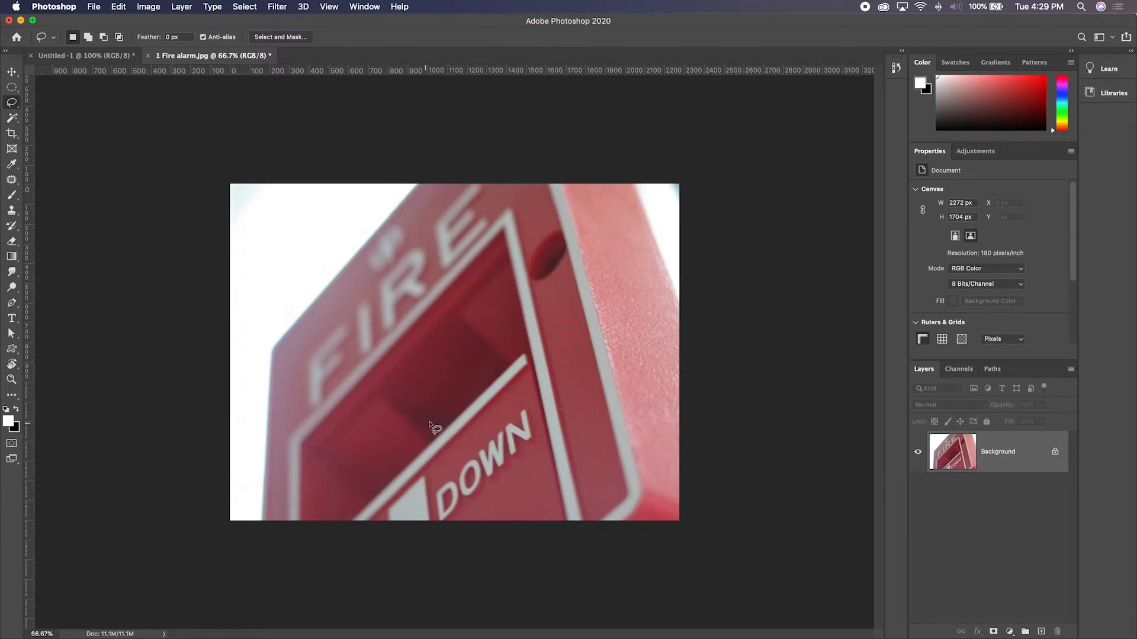
mouse_move(430, 419)
mouse_down()
mouse_move(351, 395)
mouse_move(334, 376)
mouse_move(331, 327)
mouse_move(354, 299)
mouse_move(445, 289)
mouse_move(454, 251)
mouse_move(493, 228)
mouse_move(538, 275)
mouse_move(602, 252)
mouse_move(625, 279)
mouse_move(629, 329)
mouse_move(615, 350)
mouse_move(556, 343)
mouse_move(547, 417)
mouse_move(458, 377)
mouse_move(440, 395)
mouse_up()
key(v)
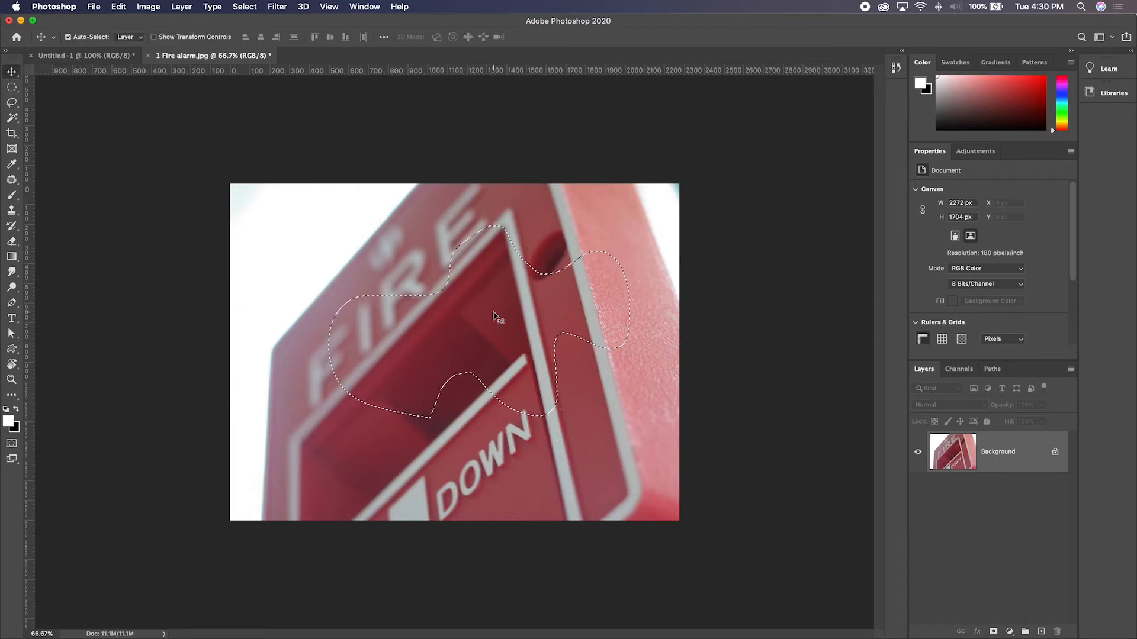
mouse_move(437, 342)
mouse_down()
mouse_move(431, 361)
mouse_move(513, 382)
mouse_move(522, 367)
mouse_up()
key(super+z)
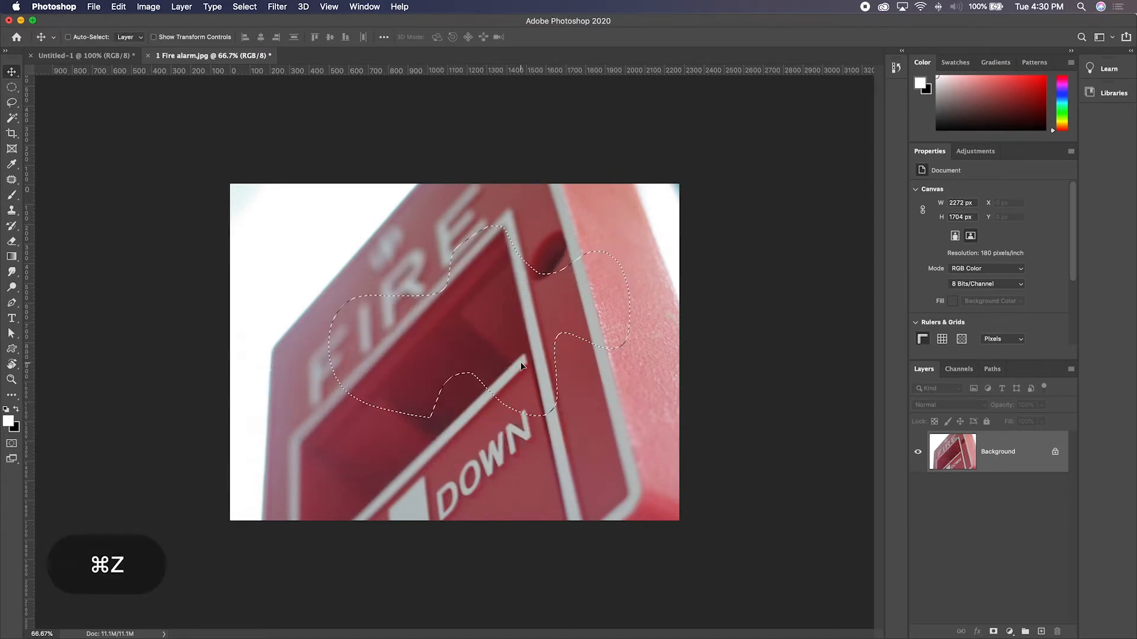
key(super+d)
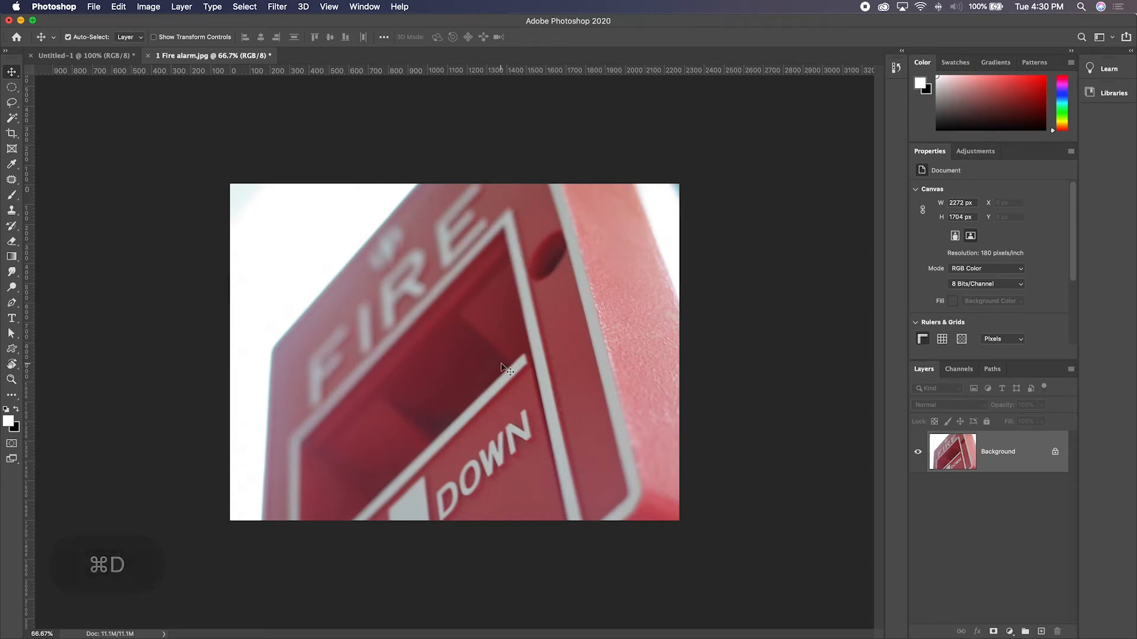
- Draw an open lasso arc over the upper part of the alarm so it closes with a straight line, and deselect it
click(12, 104)
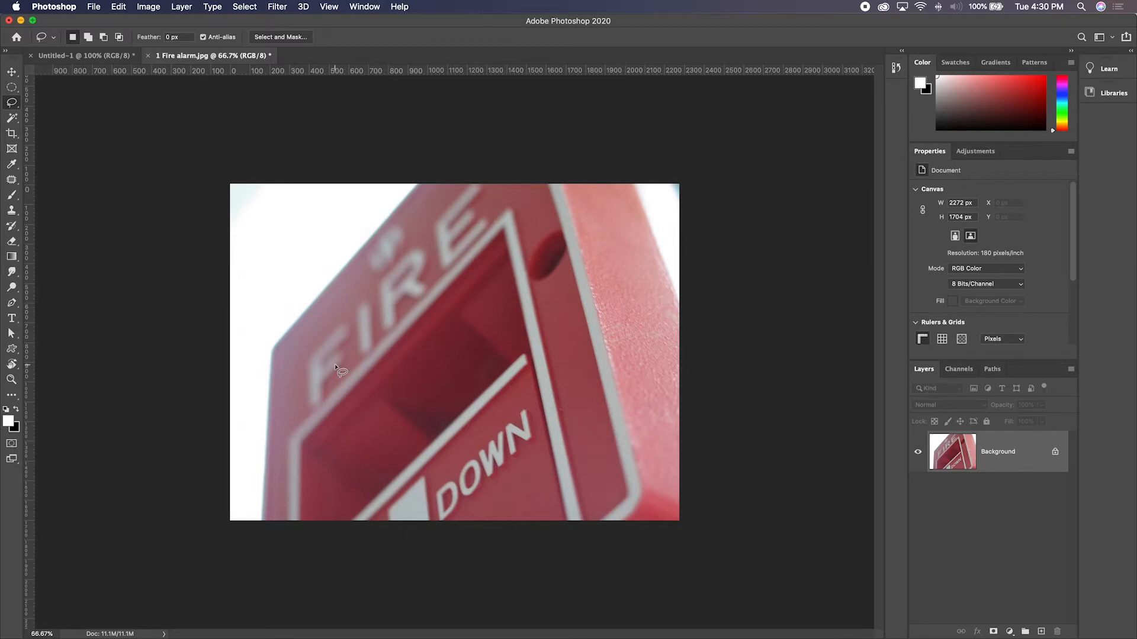
mouse_move(346, 375)
mouse_down()
mouse_move(348, 285)
mouse_move(381, 229)
mouse_move(459, 181)
mouse_move(569, 193)
mouse_move(600, 209)
mouse_move(646, 298)
mouse_up()
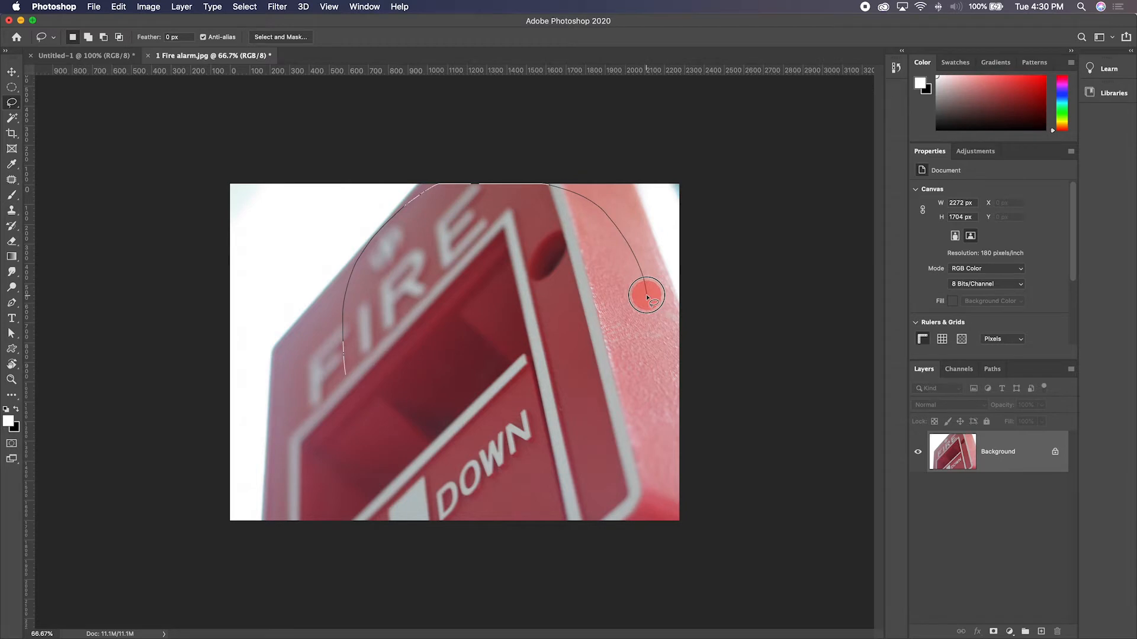
drag(646, 297, 646, 297)
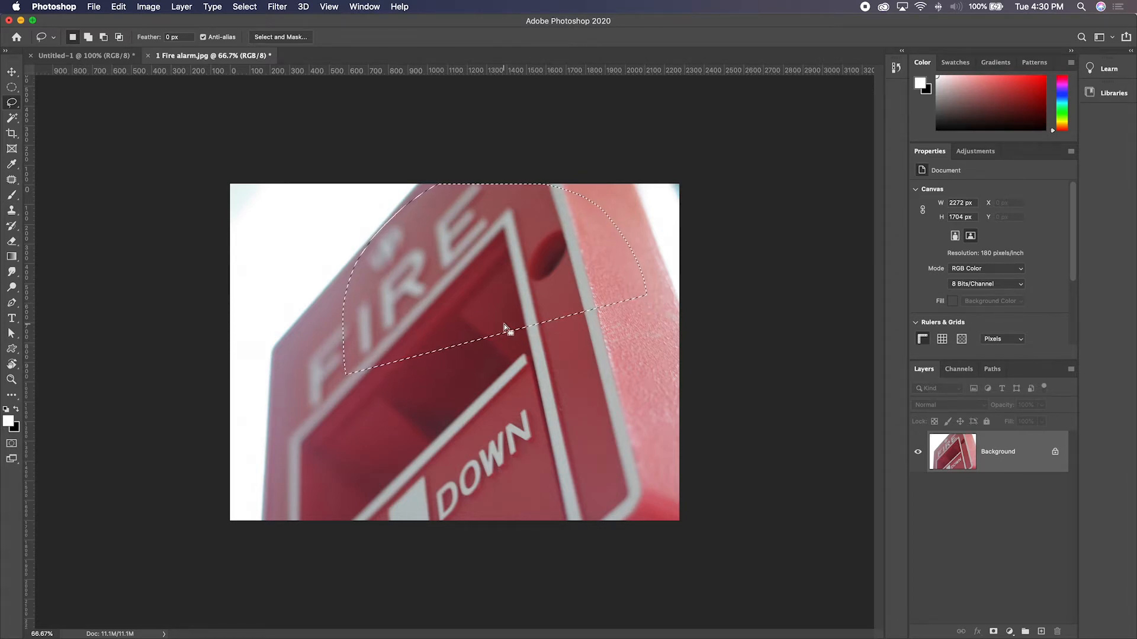
key(super+d)
- Draw a rough lasso selection around the fire alarm's outline, leaving out a notch at the image's right and bottom borders
key(super+equal)
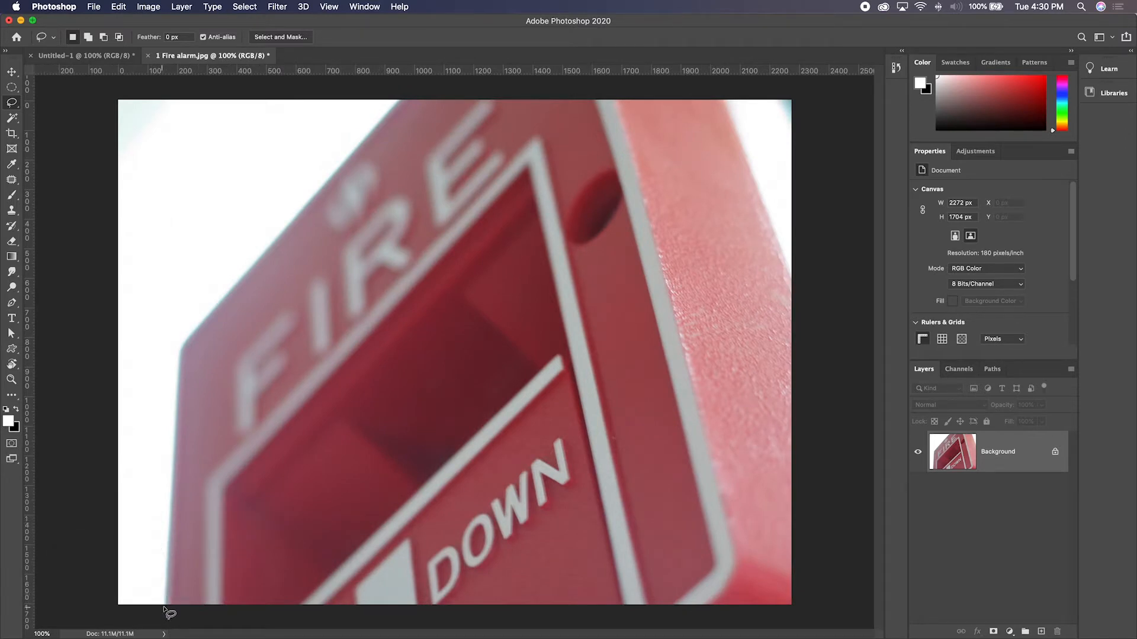
mouse_move(165, 606)
mouse_down()
mouse_move(187, 315)
mouse_move(199, 303)
mouse_move(226, 310)
mouse_move(264, 279)
mouse_move(308, 226)
mouse_move(325, 182)
mouse_move(407, 95)
mouse_move(723, 94)
mouse_move(817, 327)
mouse_move(751, 363)
mouse_move(746, 436)
mouse_move(820, 523)
mouse_move(828, 575)
mouse_move(818, 609)
mouse_move(787, 619)
mouse_move(462, 613)
mouse_move(392, 601)
mouse_move(330, 529)
mouse_move(285, 541)
mouse_move(229, 611)
mouse_move(171, 616)
mouse_up()
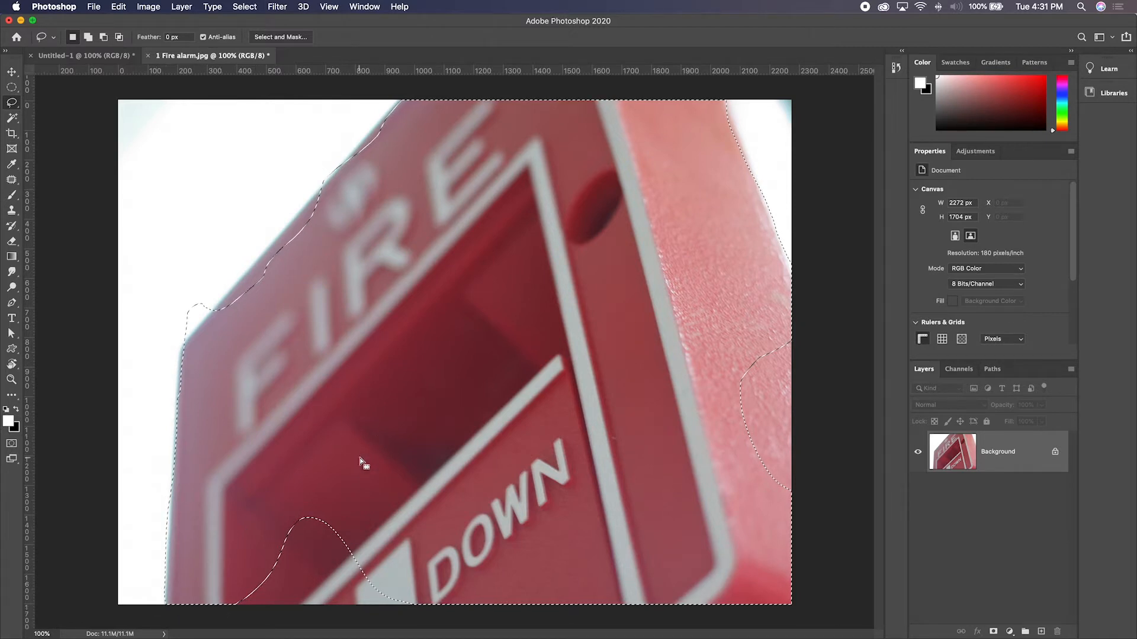
- Try moving the selected part of the alarm and deselecting it, and undo both changes
key(v)
mouse_move(482, 347)
mouse_down()
mouse_move(438, 362)
mouse_move(445, 380)
mouse_up()
key(super+d)
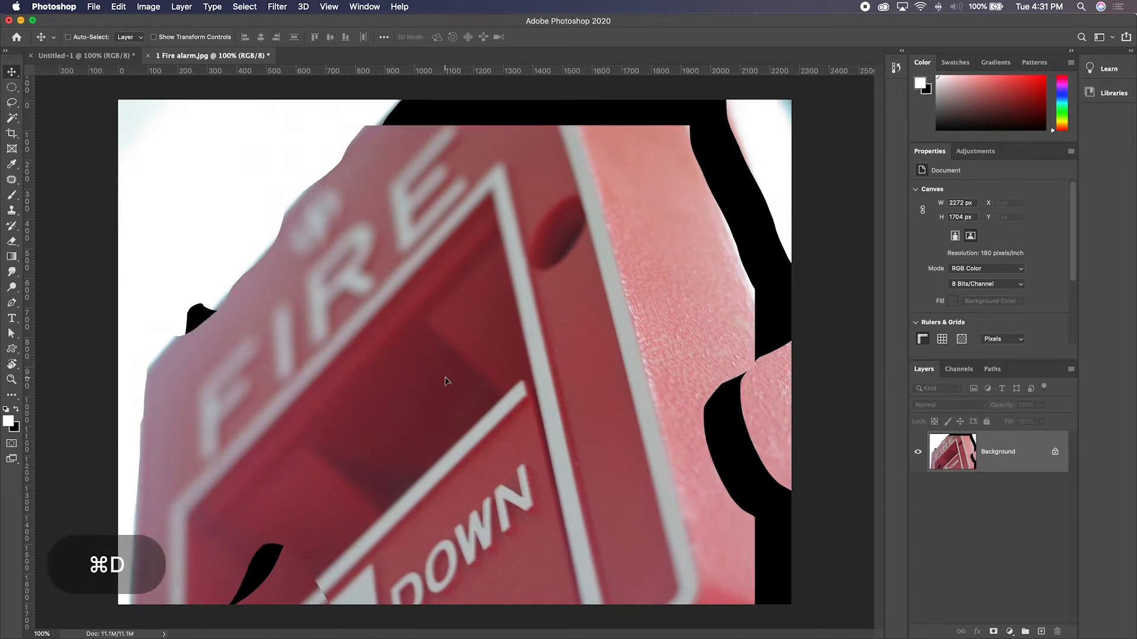
key(super+z)
key(super+z)
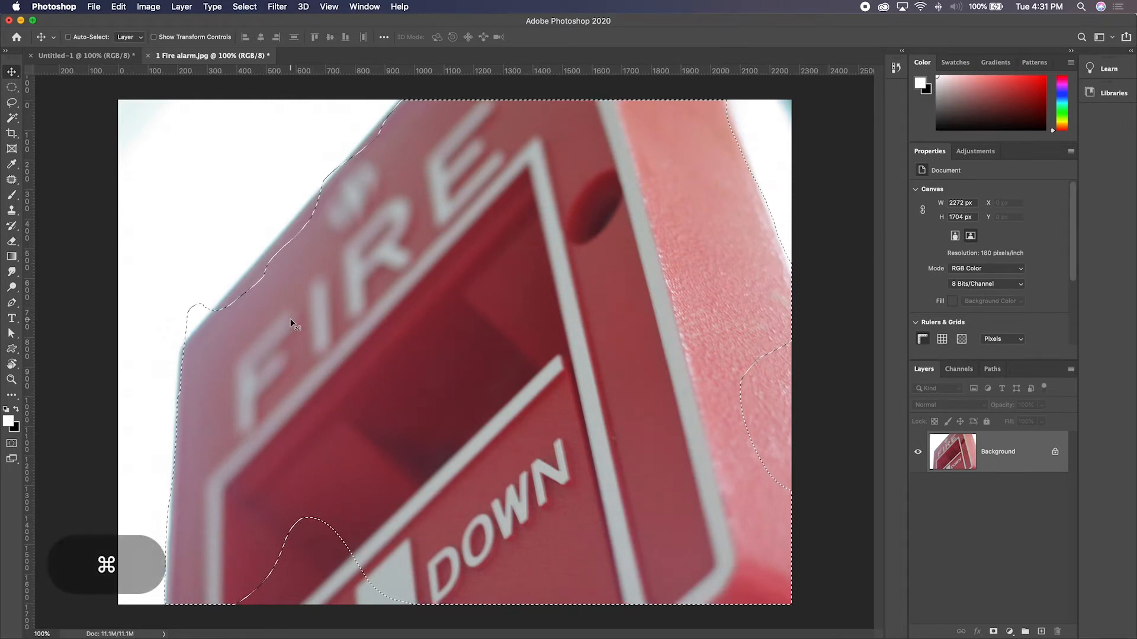
- Reactivate the Lasso tool for refining the selection at the alarm's upper-left corner
key(super+equal)
key(super+equal)
key(space)
drag(142, 238, 524, 540)
drag(314, 357, 357, 299)
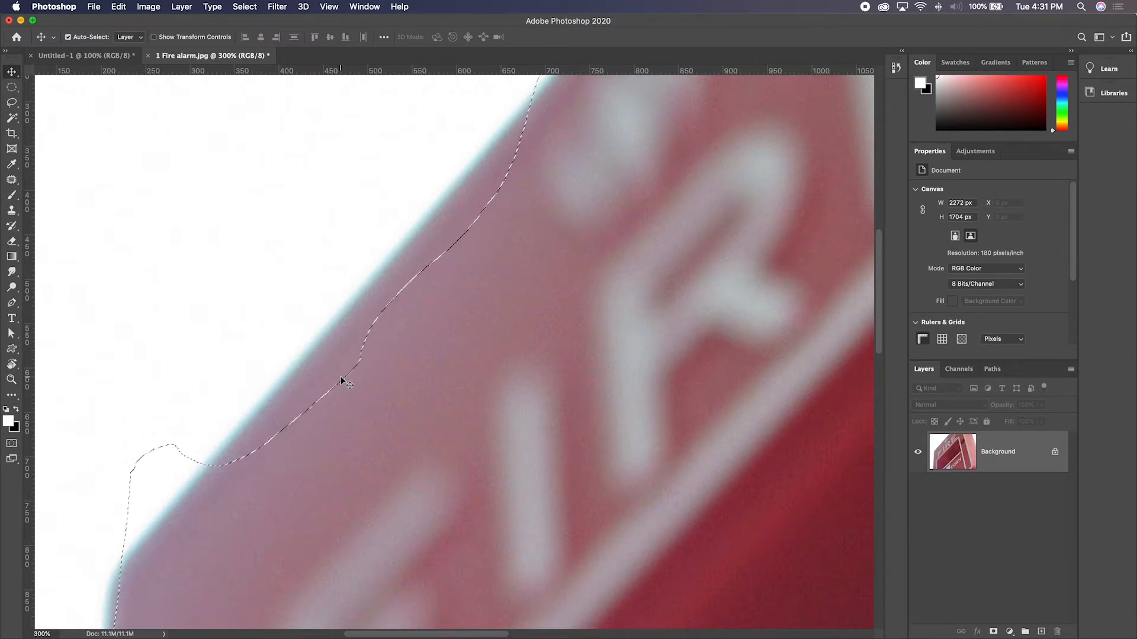
key(shift)
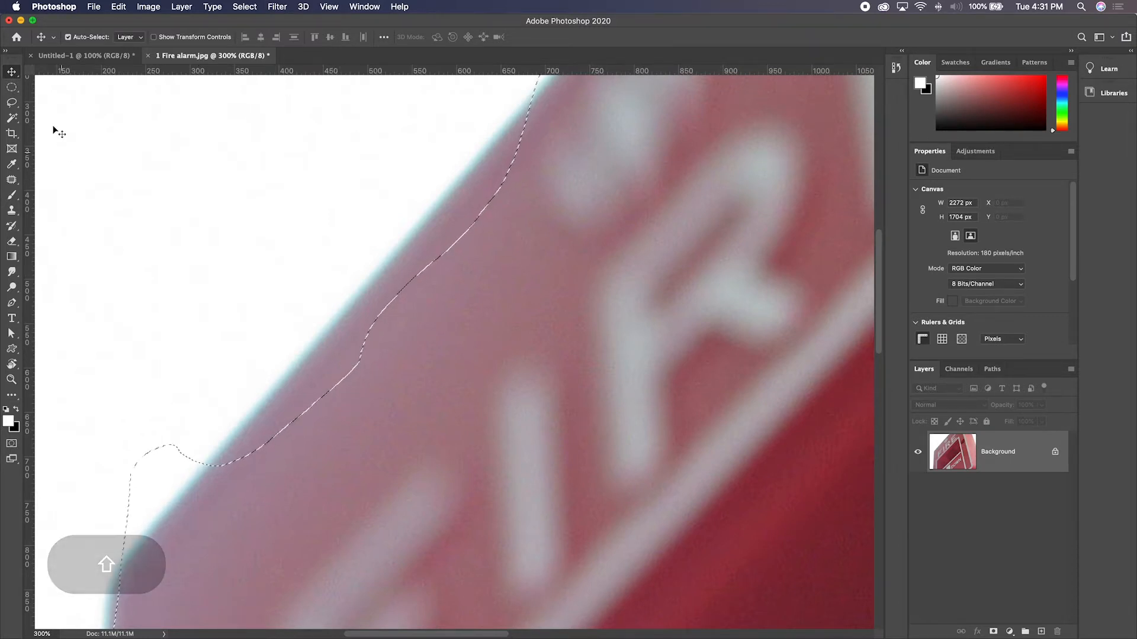
click(11, 102)
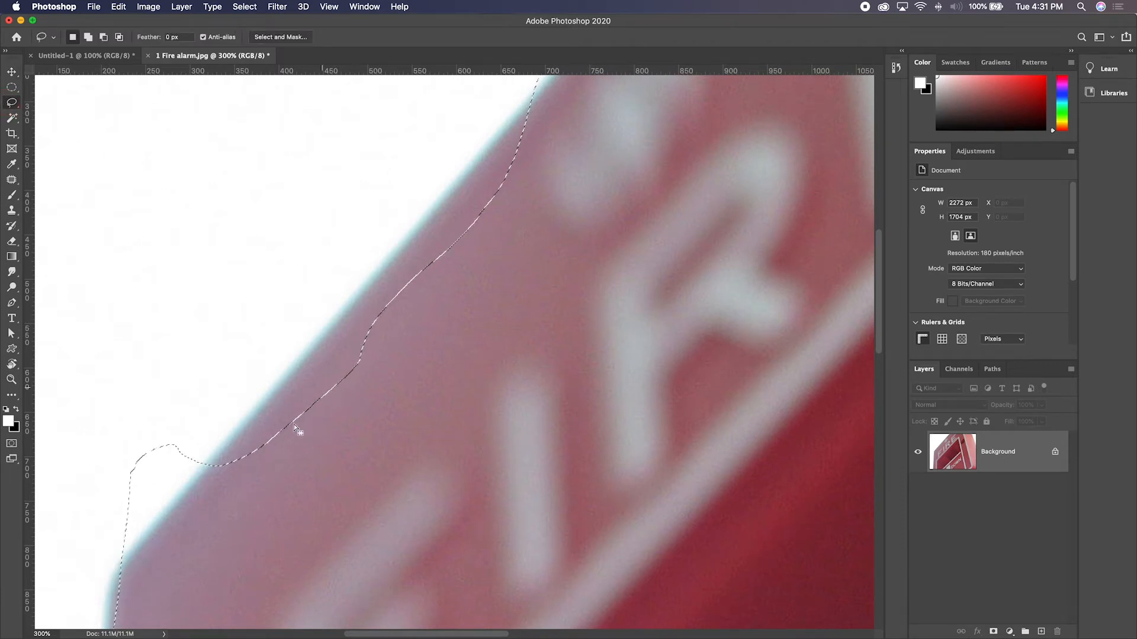
key(space)
drag(270, 453, 409, 295)
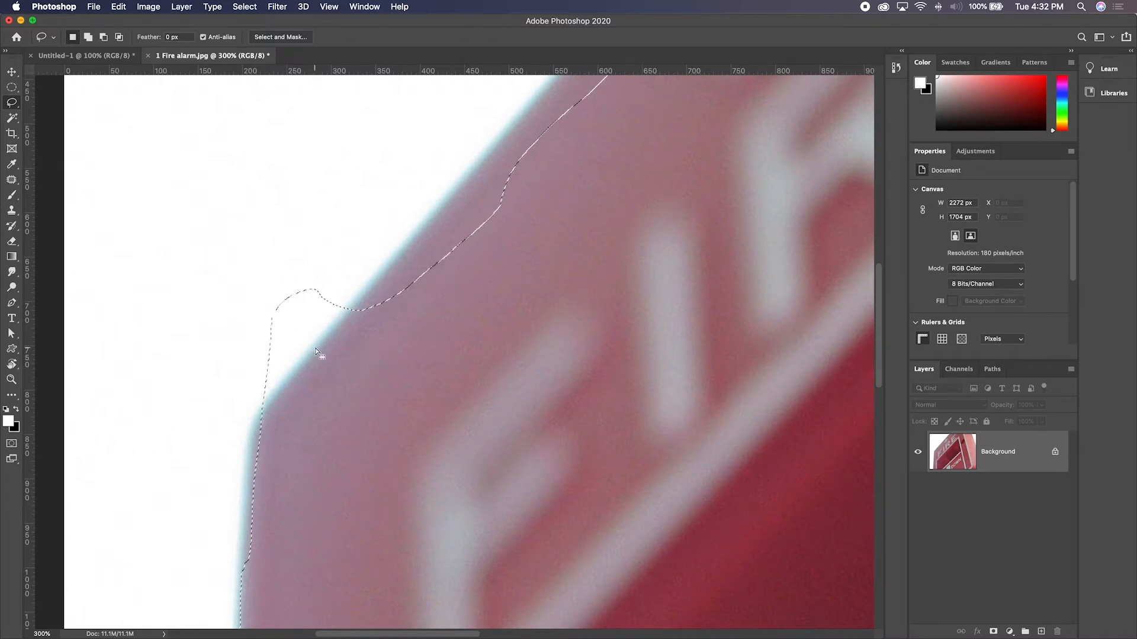
key(super+minus)
key(super+minus)
key(super+minus)
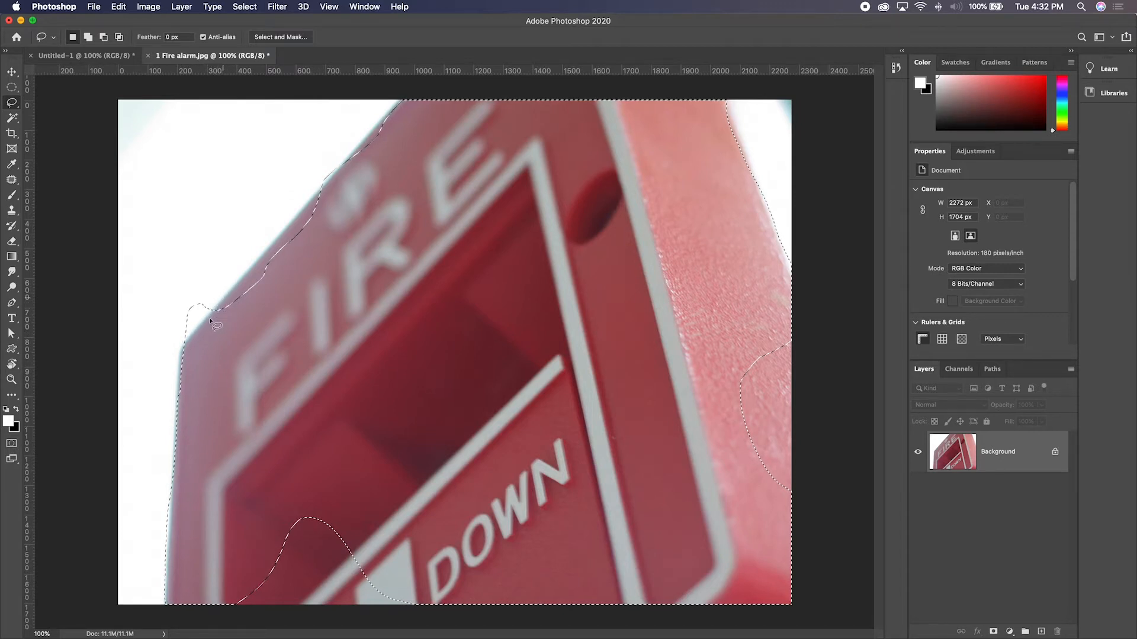
- Subtract the bump of white background at the alarm's upper-left corner from the selection with the Lasso tool
key(super+equal)
key(super+equal)
key(super+equal)
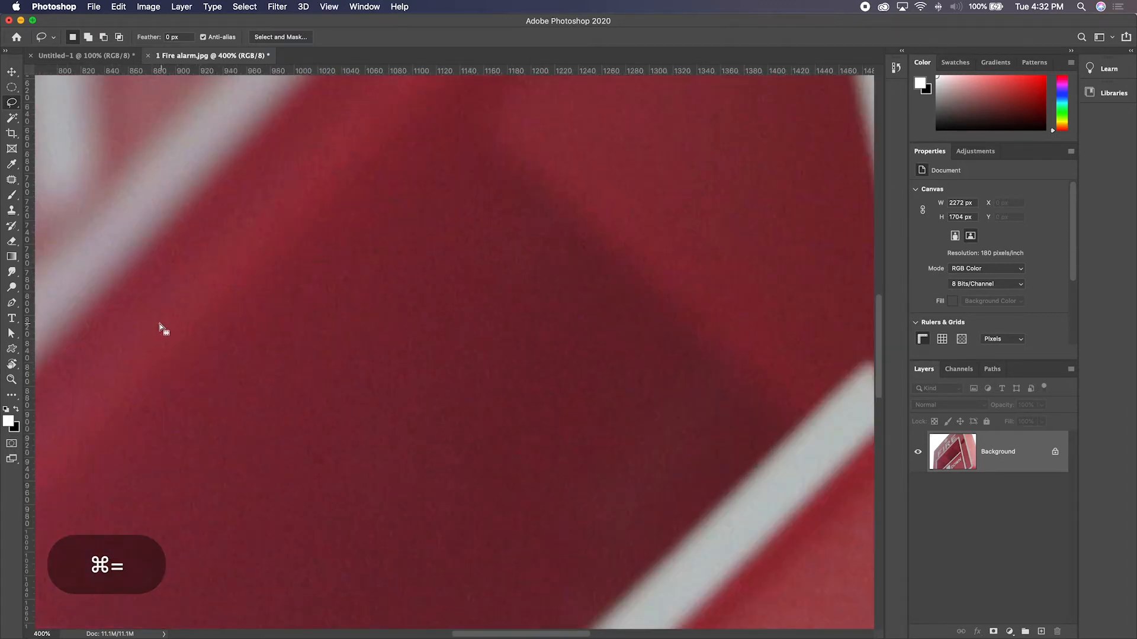
key(space)
drag(160, 328, 500, 386)
drag(273, 379, 580, 357)
mouse_move(314, 373)
mouse_down()
mouse_move(332, 371)
mouse_move(317, 380)
mouse_up()
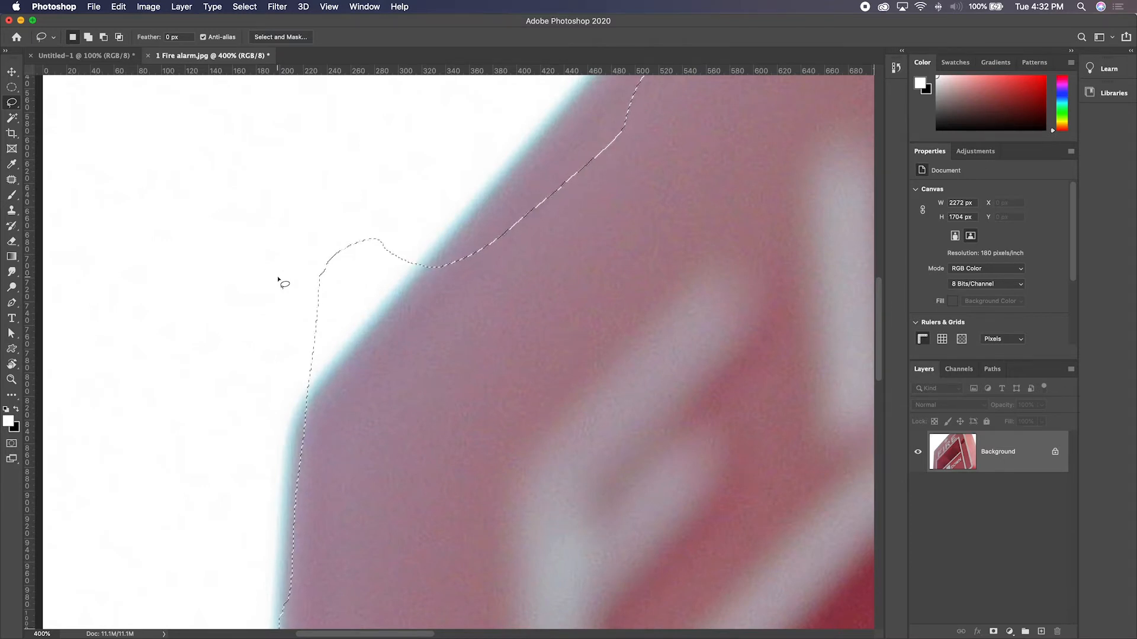
key(shift)
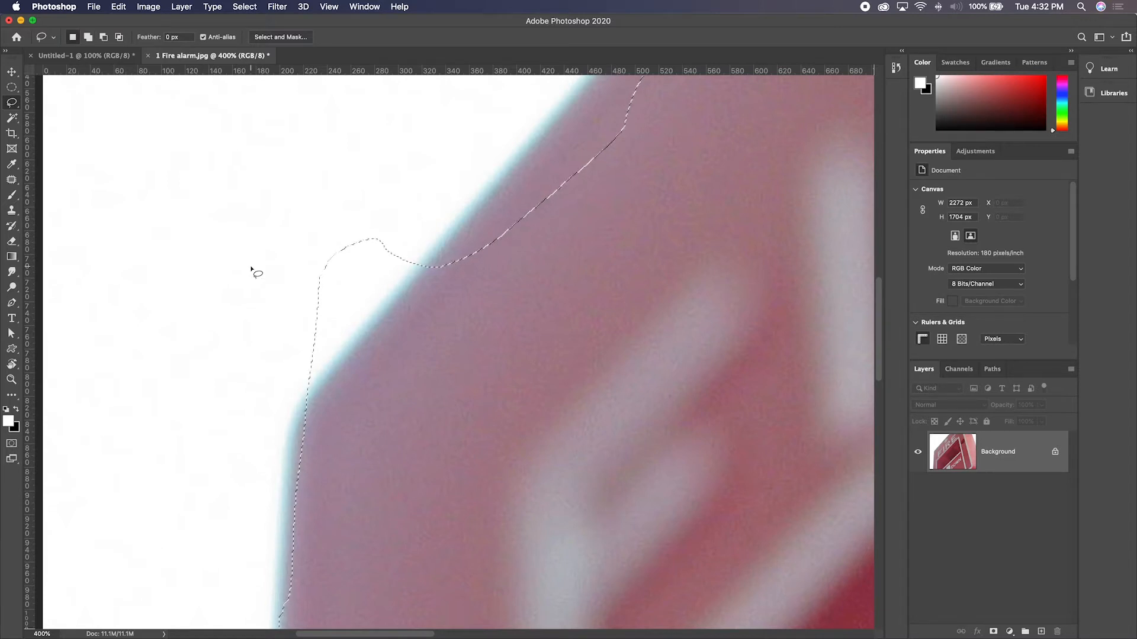
key(alt)
key(alt)
key(alt)
key(alt)
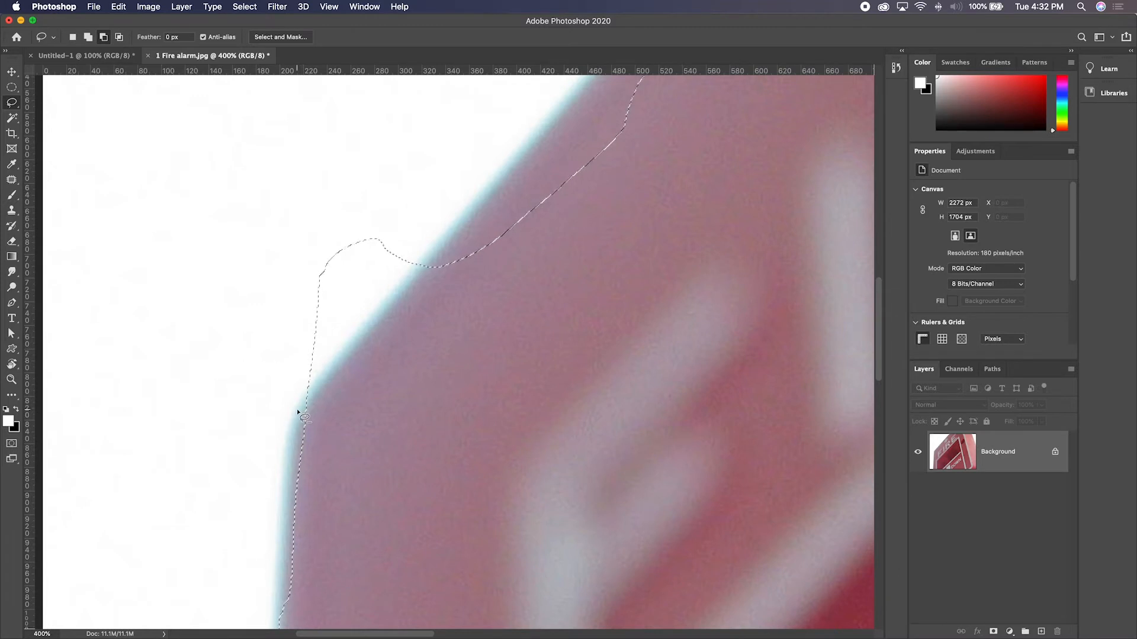
mouse_move(315, 391)
mouse_down()
mouse_move(429, 254)
mouse_move(417, 205)
mouse_move(353, 182)
mouse_move(295, 189)
mouse_move(256, 212)
mouse_move(234, 281)
mouse_move(248, 358)
mouse_move(297, 407)
mouse_up()
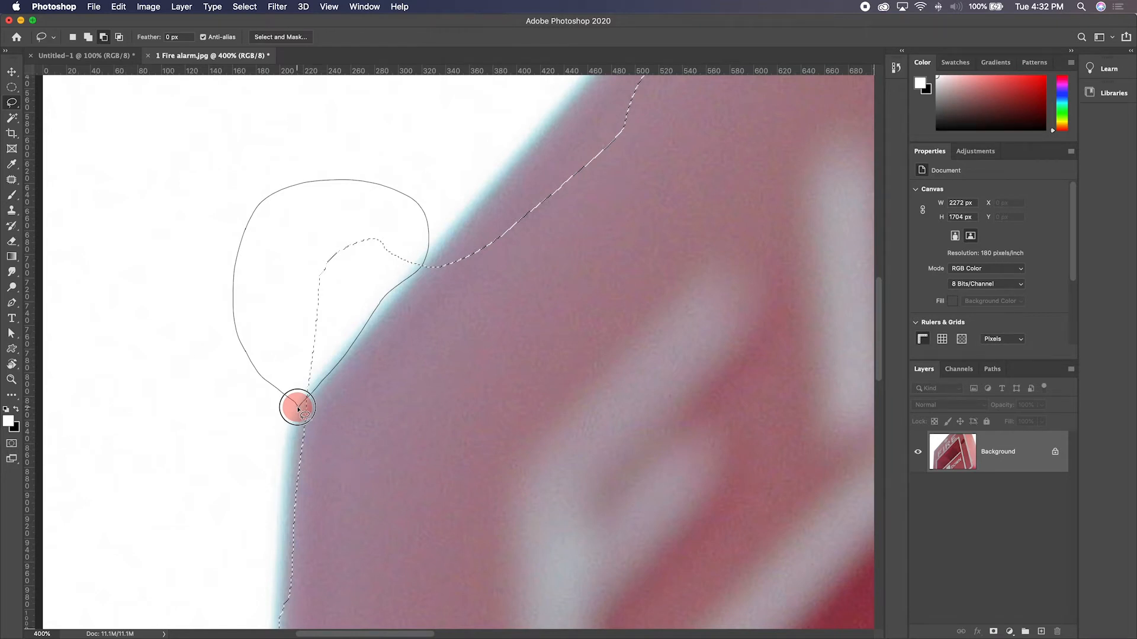
drag(298, 409, 299, 410)
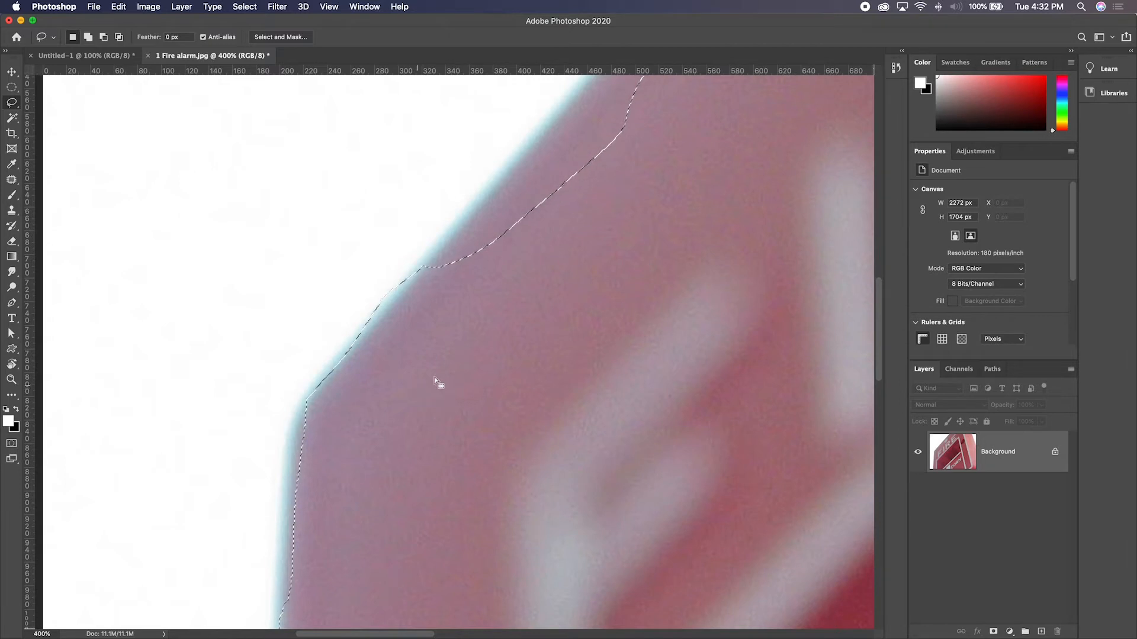
- Try altering the selection with another lasso area around the alarm's upper-left corner, and undo it
key(shift)
mouse_move(301, 215)
mouse_down()
mouse_move(388, 401)
mouse_move(318, 184)
mouse_move(300, 170)
mouse_move(241, 396)
mouse_move(442, 140)
mouse_up()
key(alt)
key(super+z)
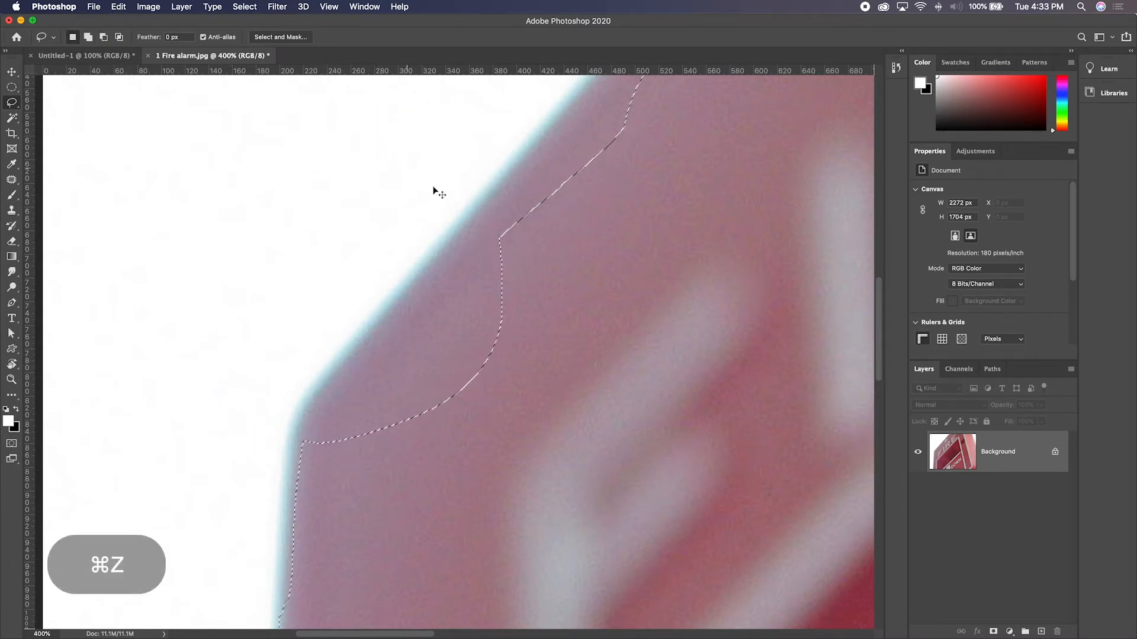
- Add the missing strip along the lower part of the alarm's diagonal edge to the selection
key(space)
drag(559, 246, 396, 509)
key(super+minus)
key(super+minus)
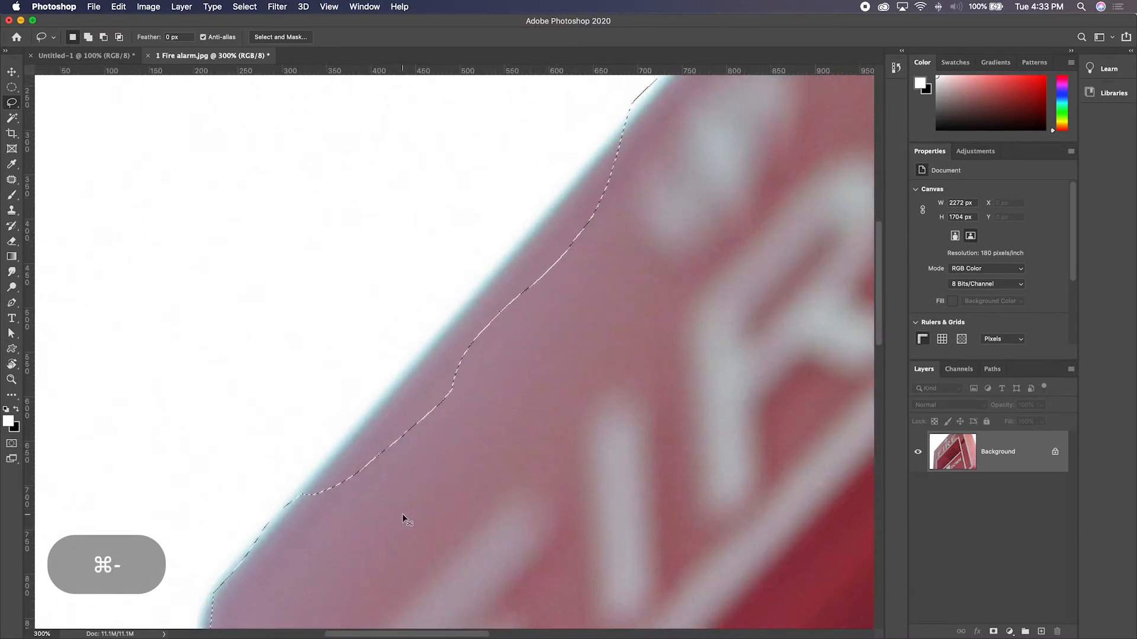
key(space)
drag(443, 453, 367, 464)
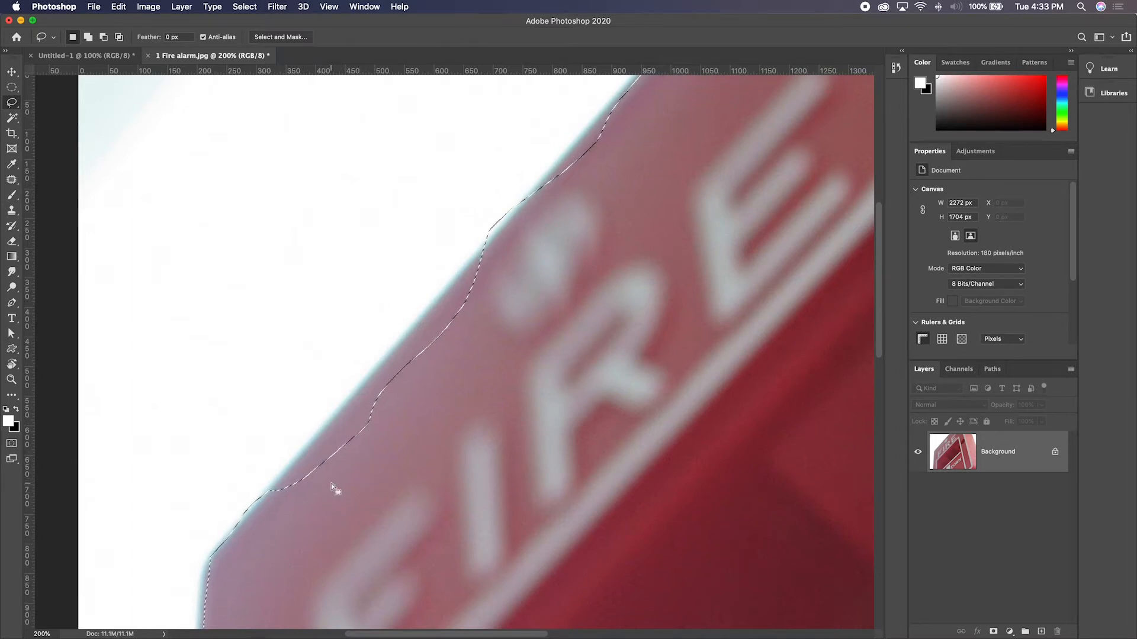
key(shift)
mouse_move(271, 490)
mouse_down()
mouse_move(398, 345)
mouse_move(414, 372)
mouse_move(419, 452)
mouse_move(393, 484)
mouse_move(275, 516)
mouse_up()
- Add the missing strip along the middle of the alarm's diagonal edge to the selection
drag(464, 346, 406, 464)
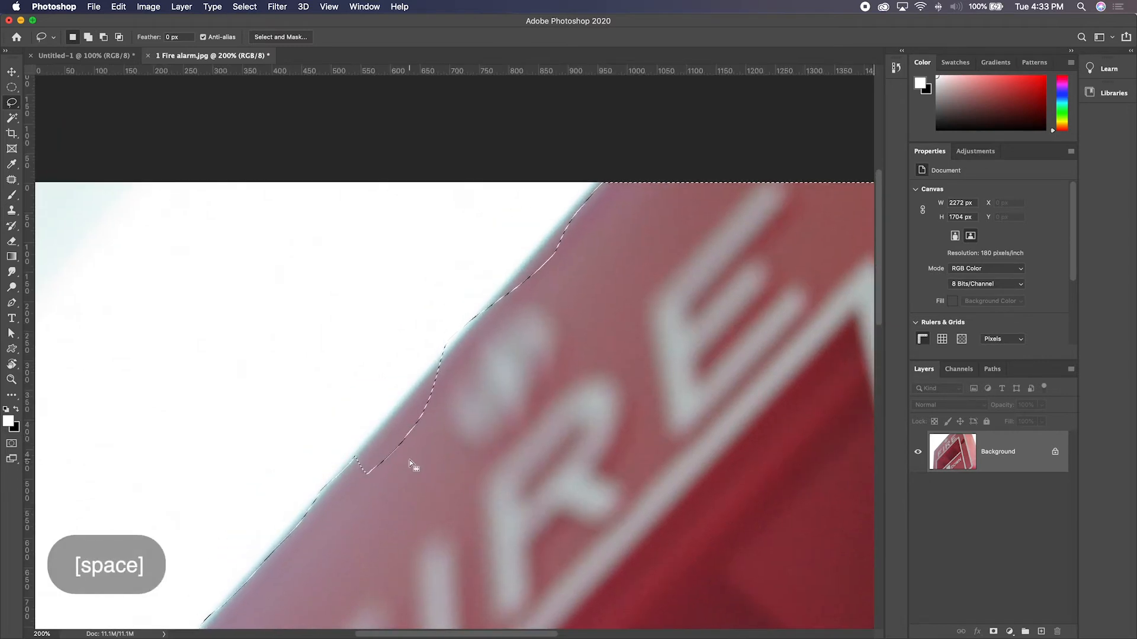
key(super+equal)
key(super+equal)
drag(355, 472, 404, 396)
mouse_move(309, 473)
mouse_down()
mouse_move(470, 283)
mouse_move(509, 267)
mouse_move(536, 280)
mouse_move(499, 403)
mouse_move(426, 488)
mouse_move(379, 514)
mouse_move(305, 524)
mouse_up()
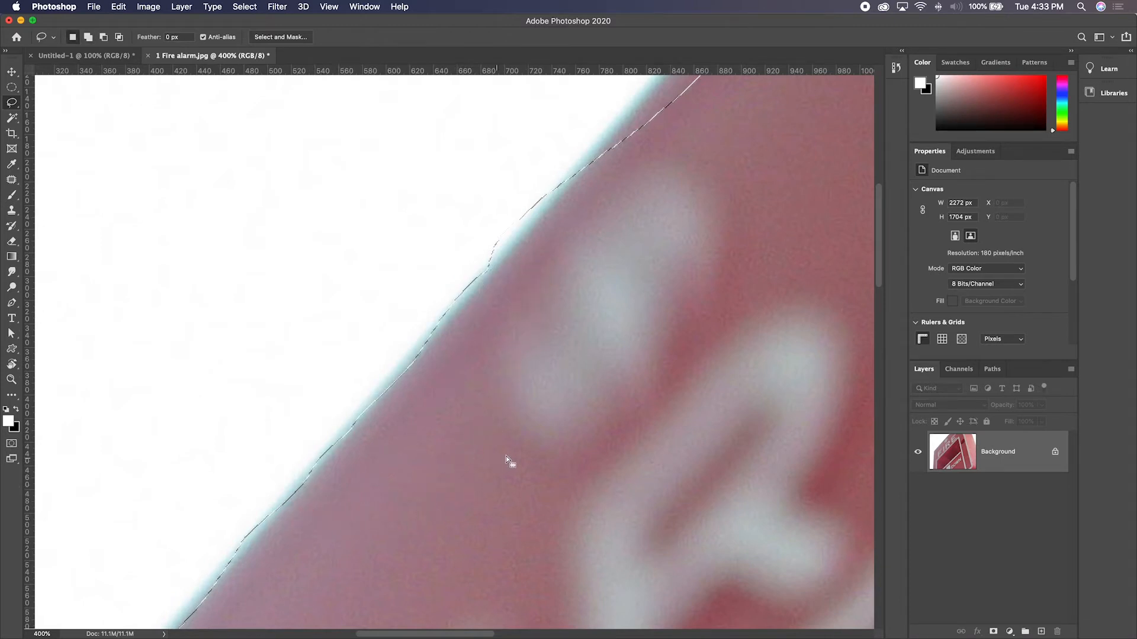
- Subtract the small bump of white background beside the middle of the diagonal edge from the selection
key(space)
mouse_move(549, 302)
mouse_down()
mouse_move(426, 474)
mouse_move(382, 507)
mouse_up()
key(alt)
mouse_move(291, 523)
mouse_down()
mouse_move(358, 451)
mouse_move(370, 410)
mouse_move(306, 457)
mouse_move(285, 525)
mouse_up()
- Add the remaining strips at the upper end of the alarm's diagonal edge, up to the image border, to the selection
key(space)
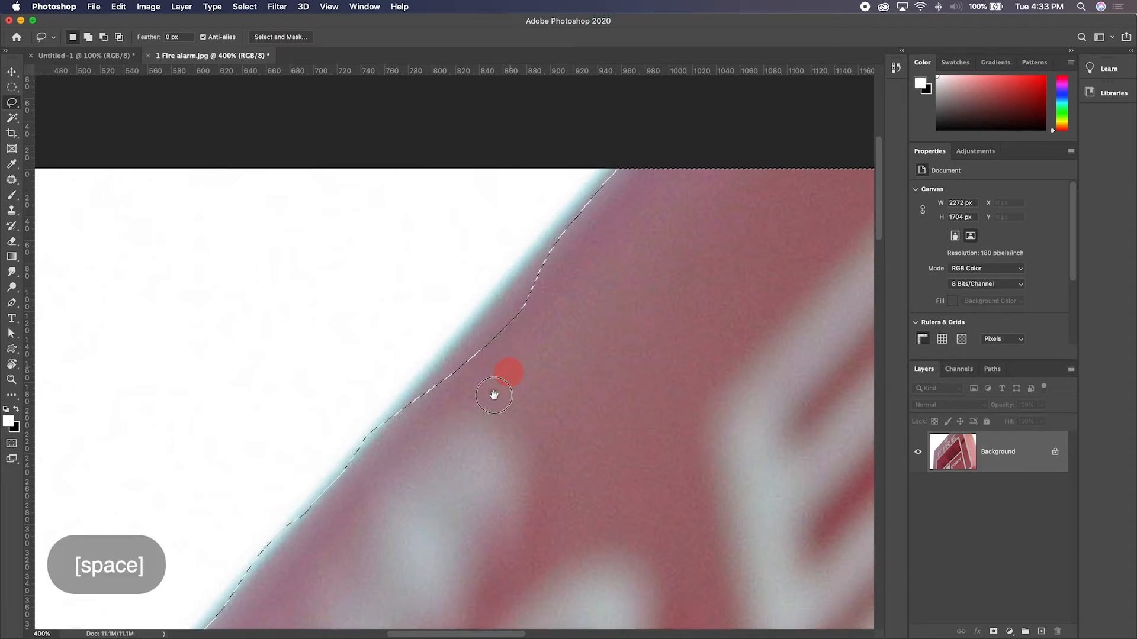
drag(507, 367, 482, 408)
key(shift)
mouse_move(351, 470)
mouse_down()
mouse_move(535, 265)
mouse_move(611, 214)
mouse_move(590, 334)
mouse_move(418, 474)
mouse_up()
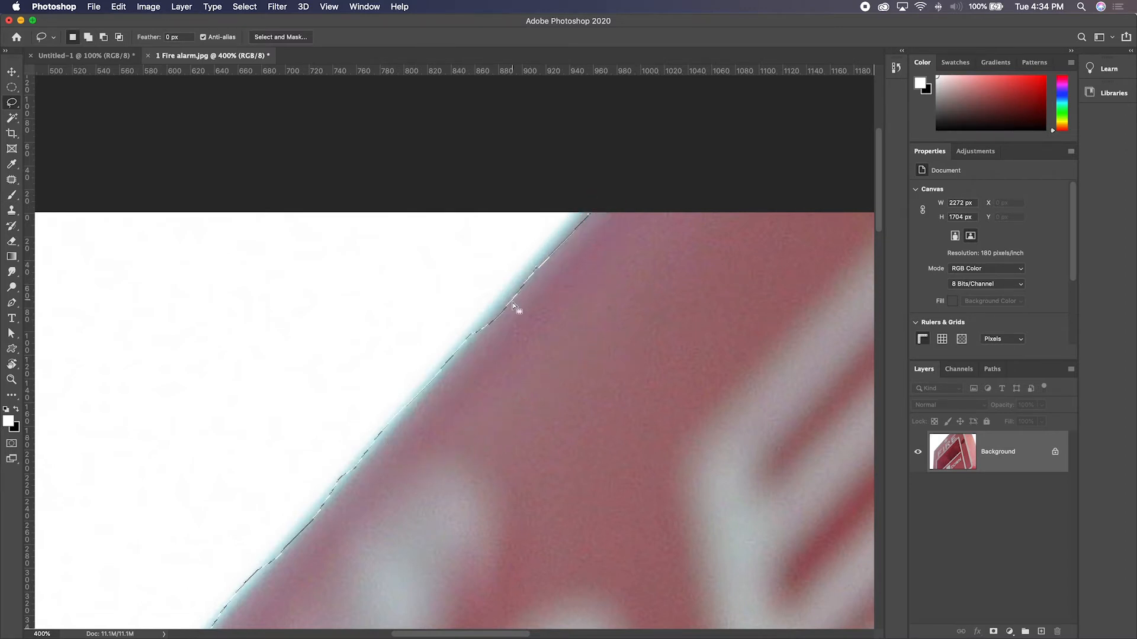
mouse_move(477, 332)
mouse_down()
mouse_move(534, 275)
mouse_move(513, 332)
mouse_up()
- Add the missing sliver along the alarm's upper-right edge to the selection
key(space)
drag(716, 383, 465, 345)
drag(555, 358, 265, 292)
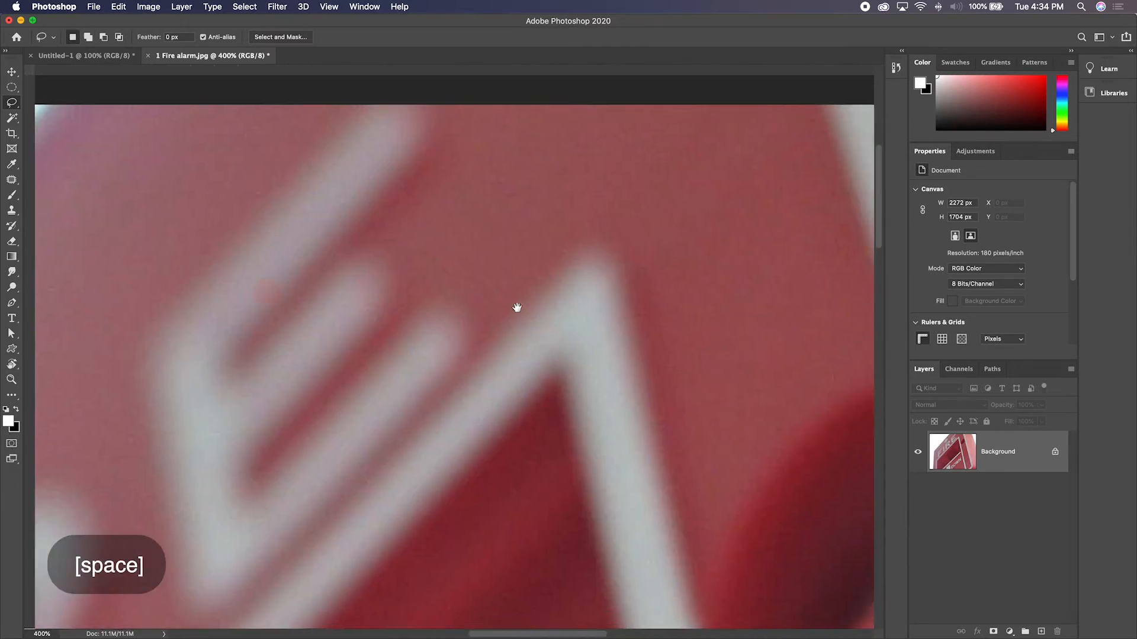
drag(650, 313, 507, 360)
key(super+minus)
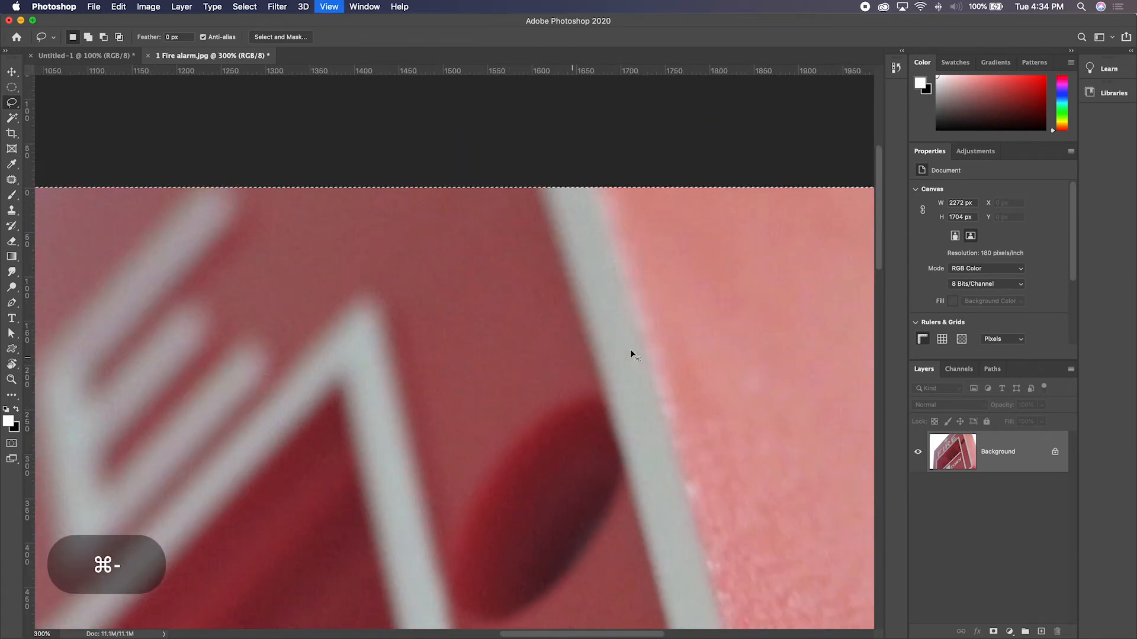
key(super+minus)
key(super+minus)
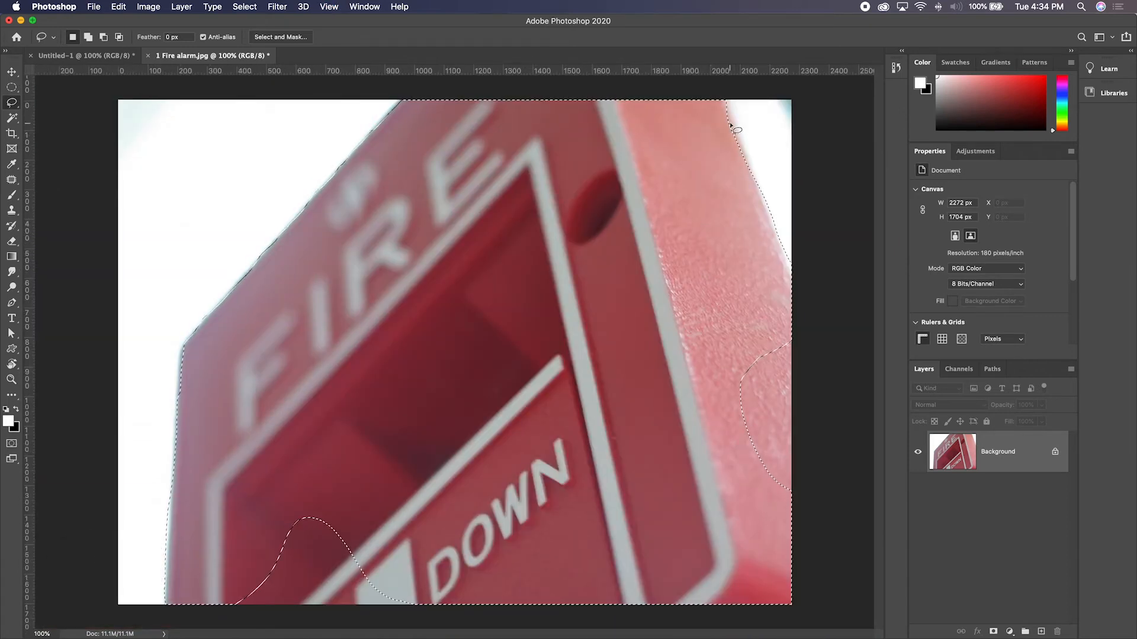
key(shift)
mouse_move(726, 94)
mouse_down()
mouse_move(749, 167)
mouse_move(719, 173)
mouse_move(729, 199)
mouse_up()
- Add the unselected notches at the image's right border and bottom border to the selection
key(shift)
mouse_move(786, 327)
mouse_down()
mouse_move(804, 482)
mouse_move(803, 522)
mouse_move(791, 527)
mouse_move(701, 492)
mouse_move(699, 399)
mouse_move(764, 327)
mouse_up()
key(shift)
mouse_move(248, 521)
mouse_down()
mouse_move(181, 578)
mouse_move(207, 628)
mouse_move(270, 634)
mouse_move(484, 611)
mouse_move(440, 477)
mouse_move(363, 432)
mouse_up()
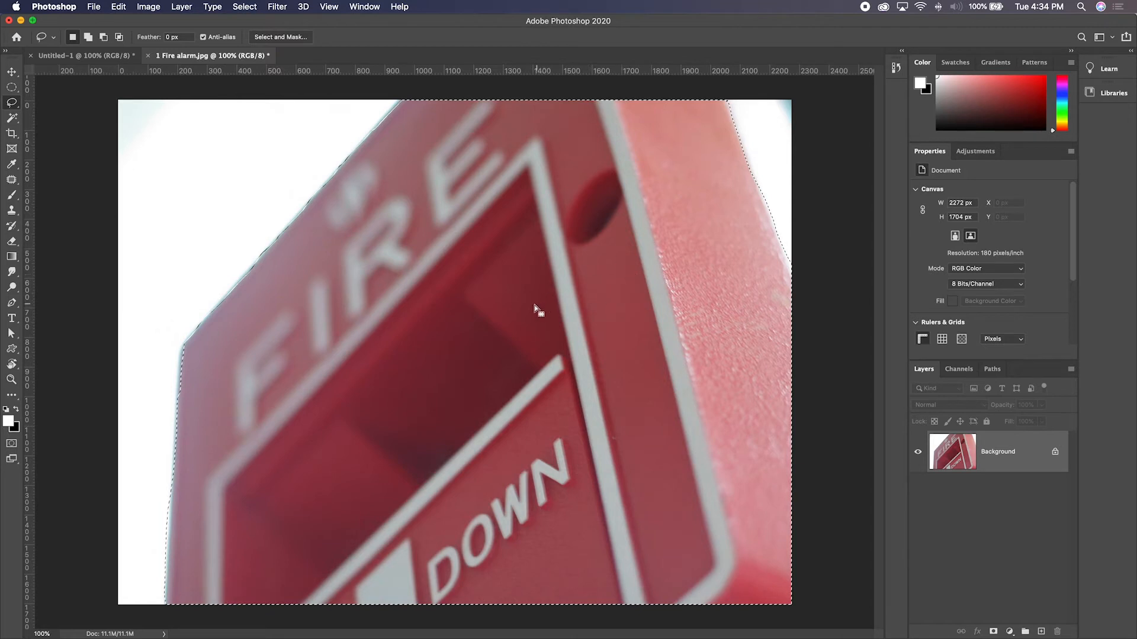
- Subtract the excess background along the alarm's lower-left edge from the selection
key(super+minus)
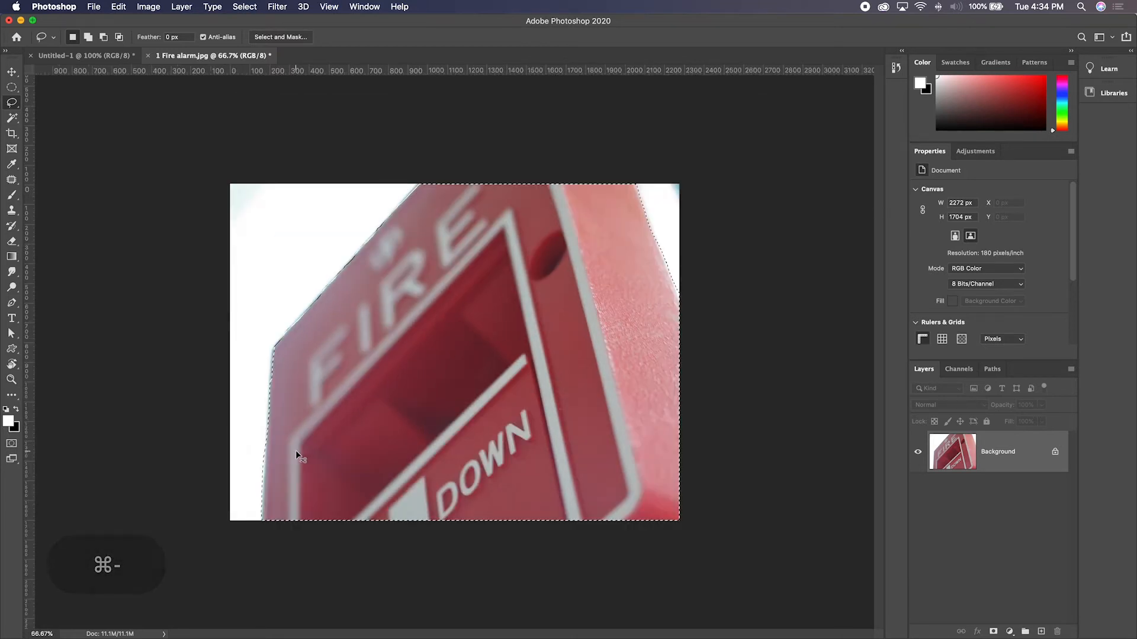
key(alt)
mouse_move(265, 454)
mouse_down()
mouse_move(254, 515)
mouse_move(246, 455)
mouse_up()
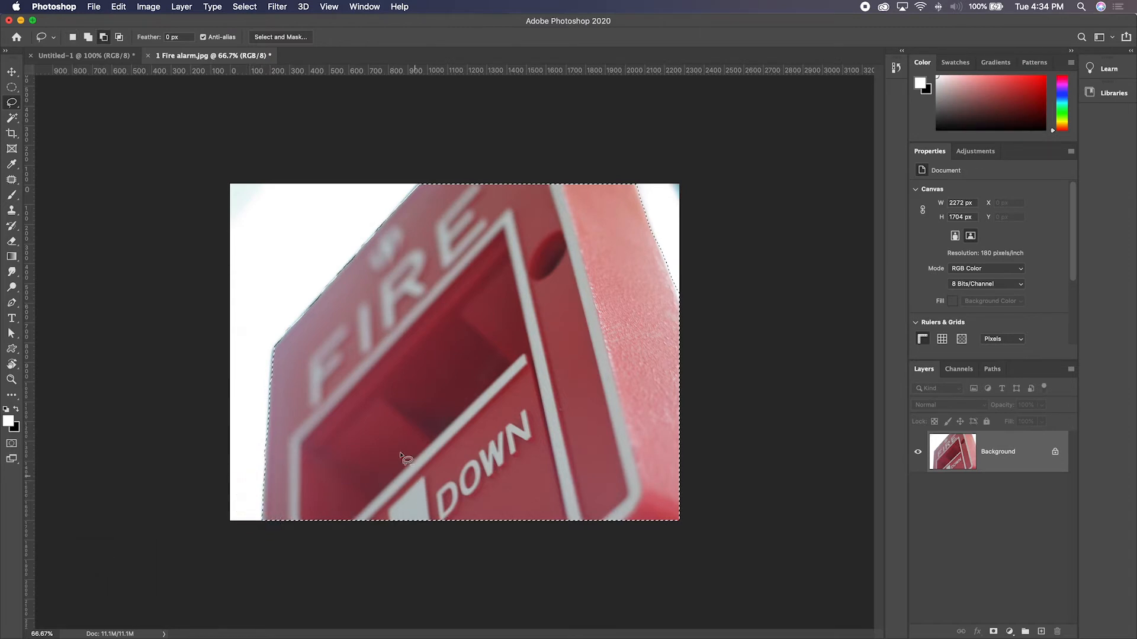
- Try moving the selected fire alarm diagonally away from its original position and deselecting it, and undo both changes
key(v)
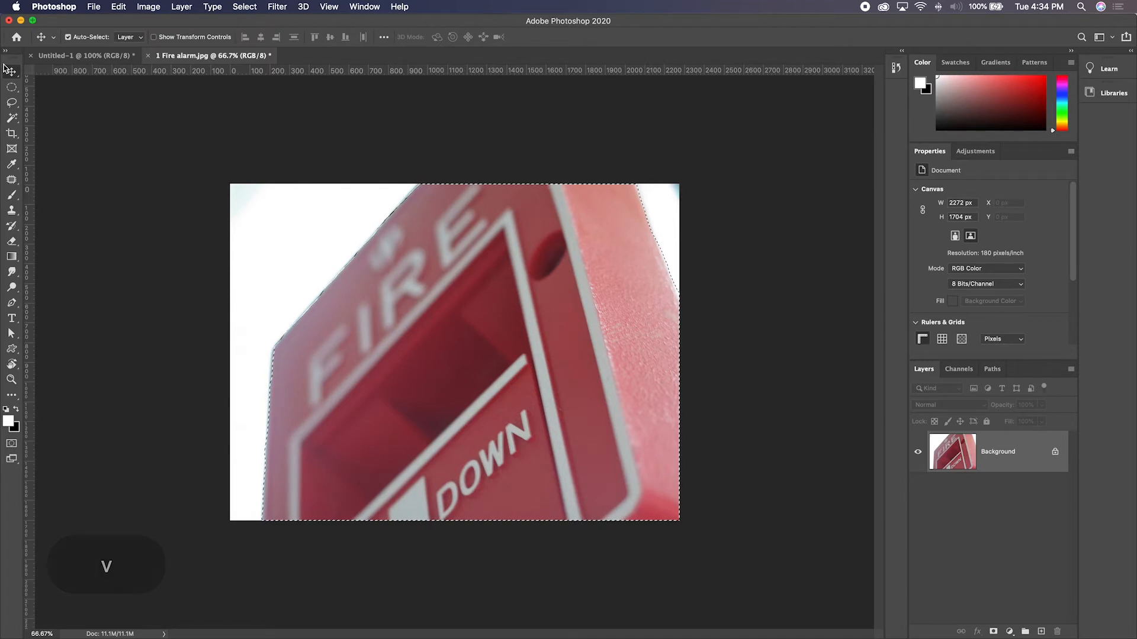
drag(451, 337, 503, 382)
key(super+d)
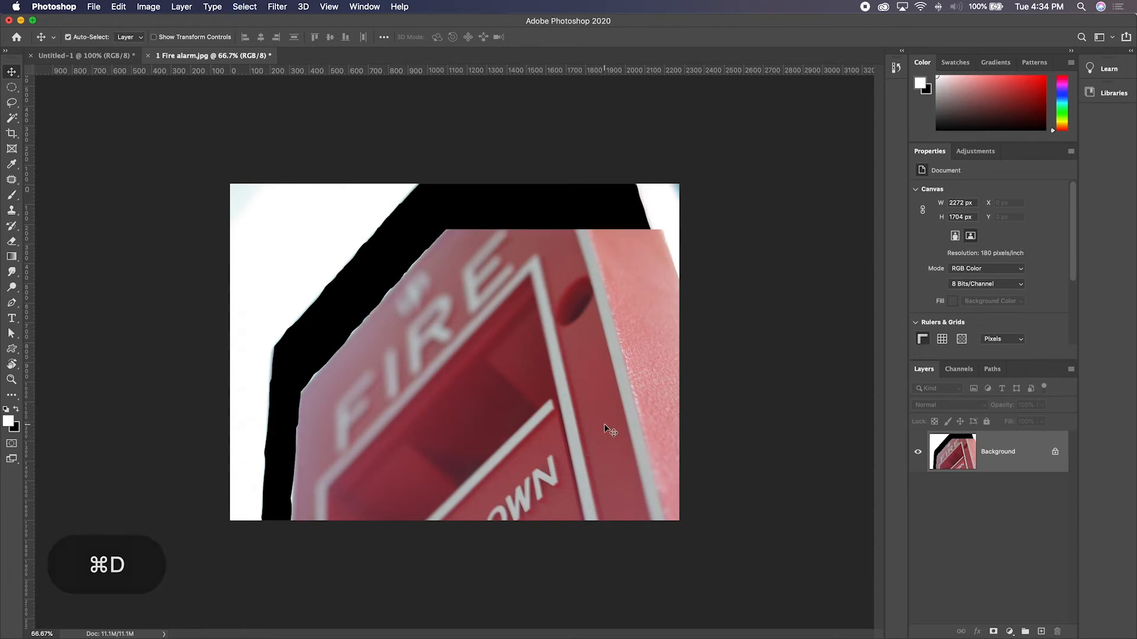
key(super+z)
key(super+z)
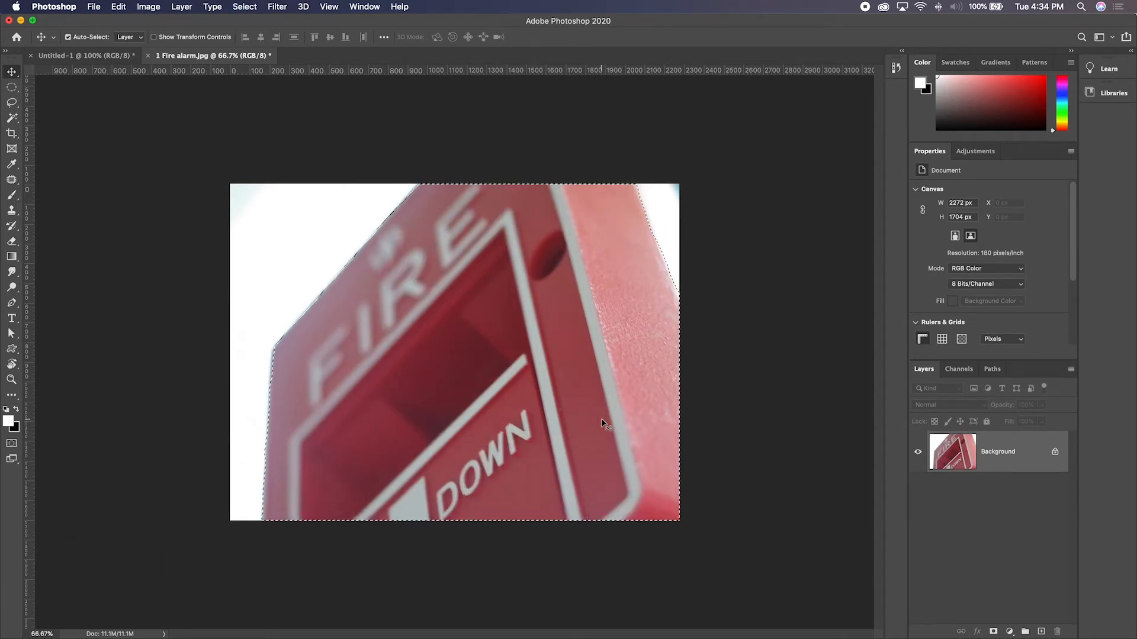
- Clear the selection and switch to the Polygonal Lasso tool
key(super+d)
drag(9, 107, 70, 117)
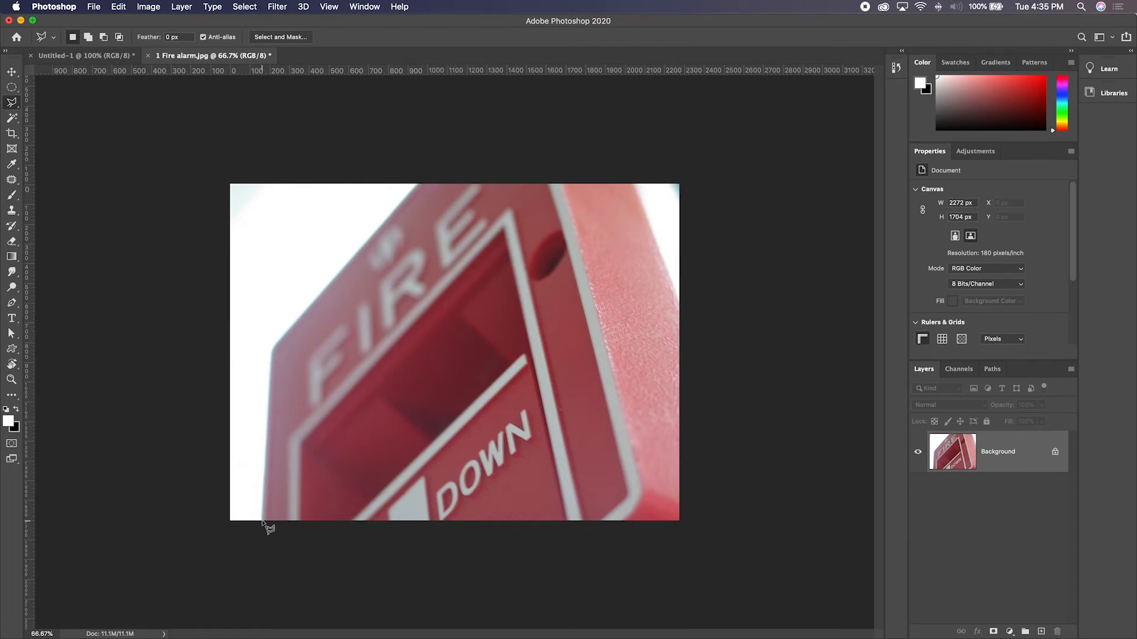
- Draw an irregular many-cornered polygonal selection across the alarm, close it at its starting point and clear it
click(370, 246)
click(593, 203)
click(664, 308)
click(549, 317)
click(607, 404)
click(472, 459)
click(461, 423)
click(556, 358)
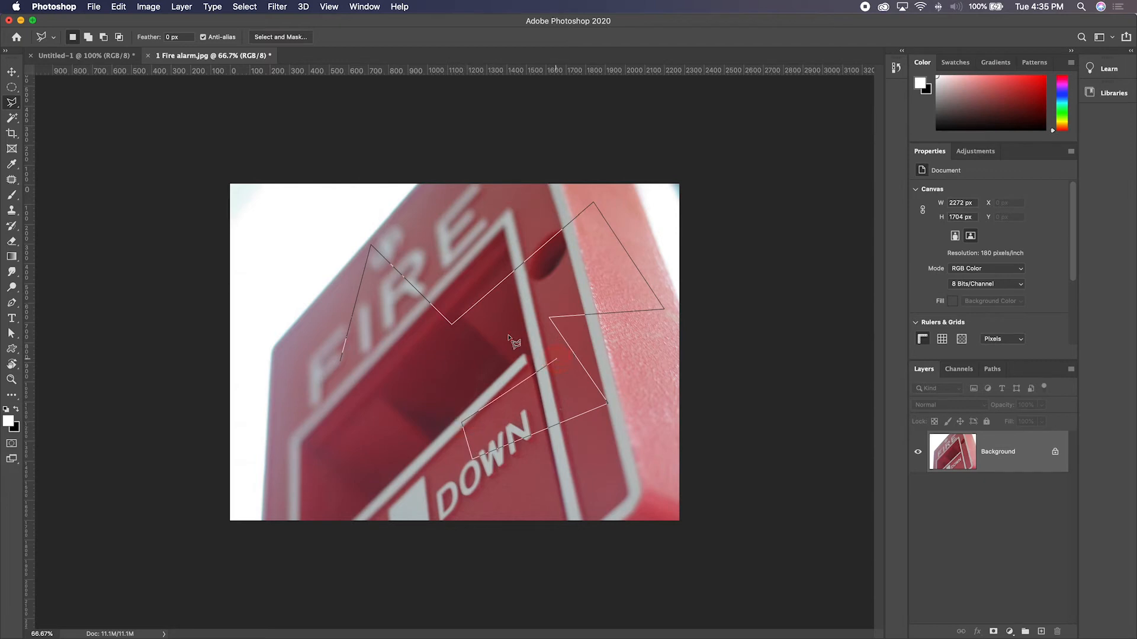
click(477, 330)
click(409, 442)
click(340, 363)
key(super+d)
- Draw a triangular polygonal selection over the alarm, letting the last side close automatically, and clear it
click(313, 444)
click(390, 195)
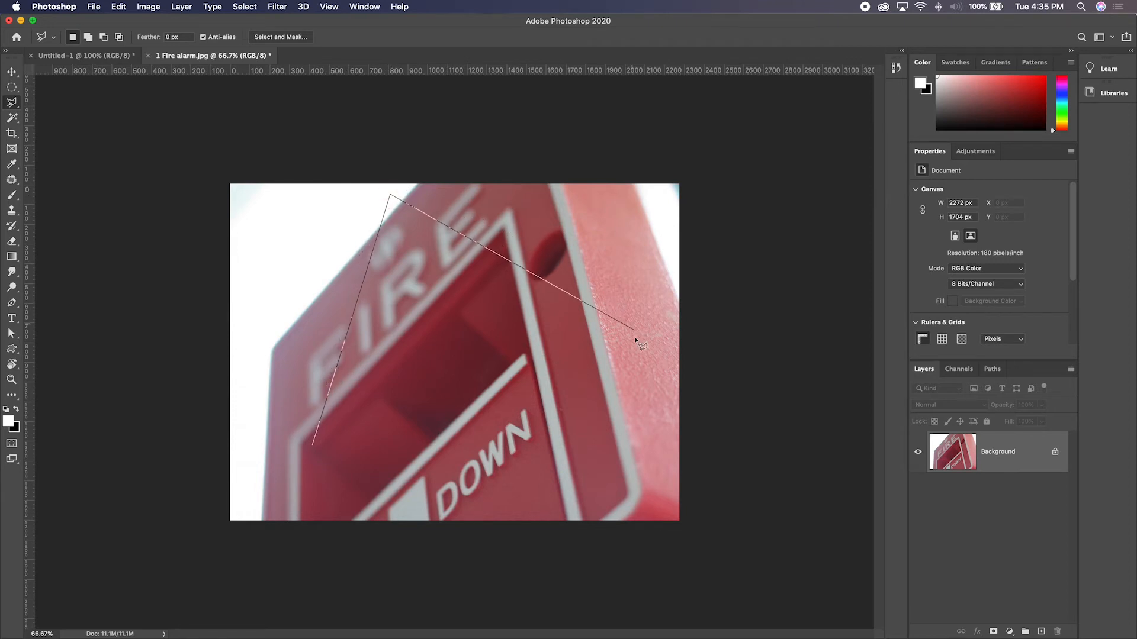
double_click(661, 389)
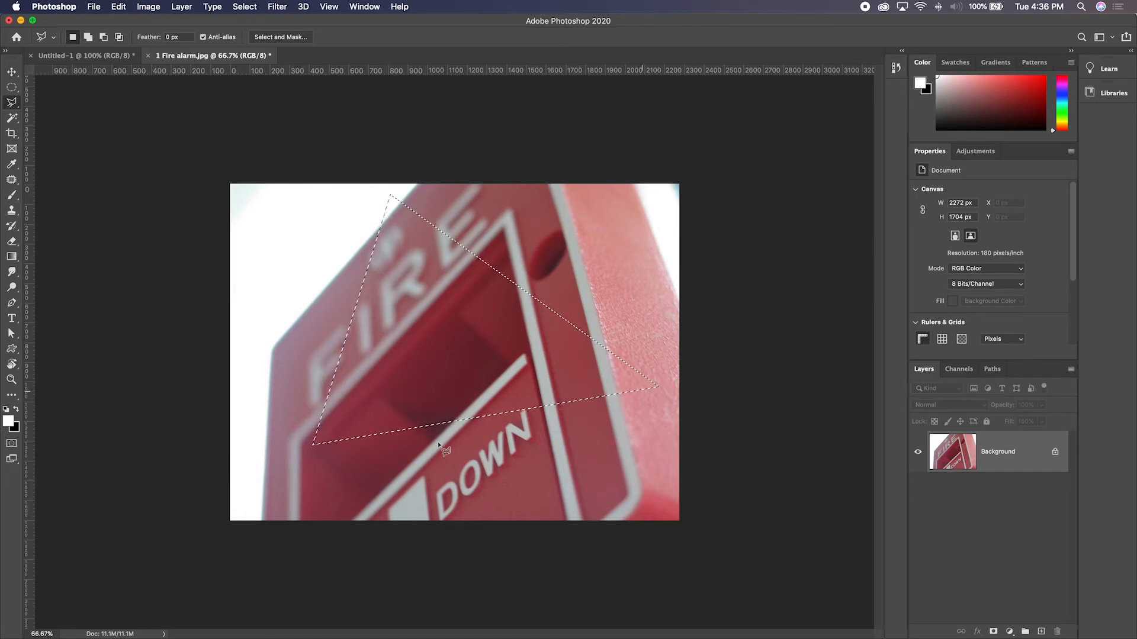
key(super+d)
- Place zigzag polygonal lasso points over the FIRE lettering and remove them one by one back to the starting point
click(271, 340)
click(314, 372)
click(314, 278)
click(388, 315)
click(475, 225)
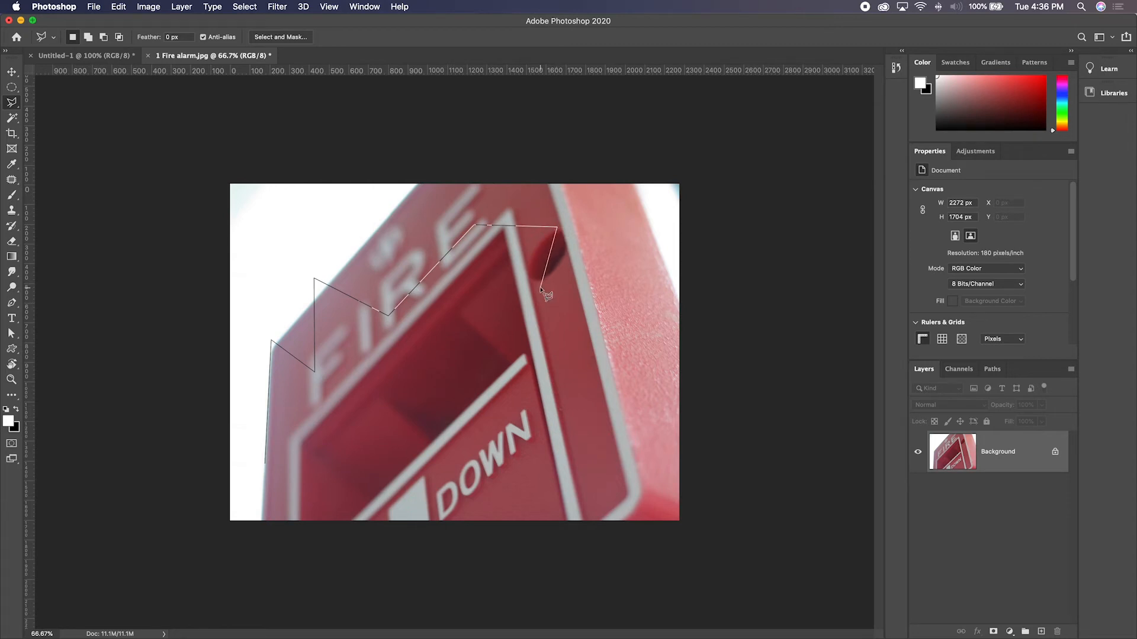
key(BackSpace)
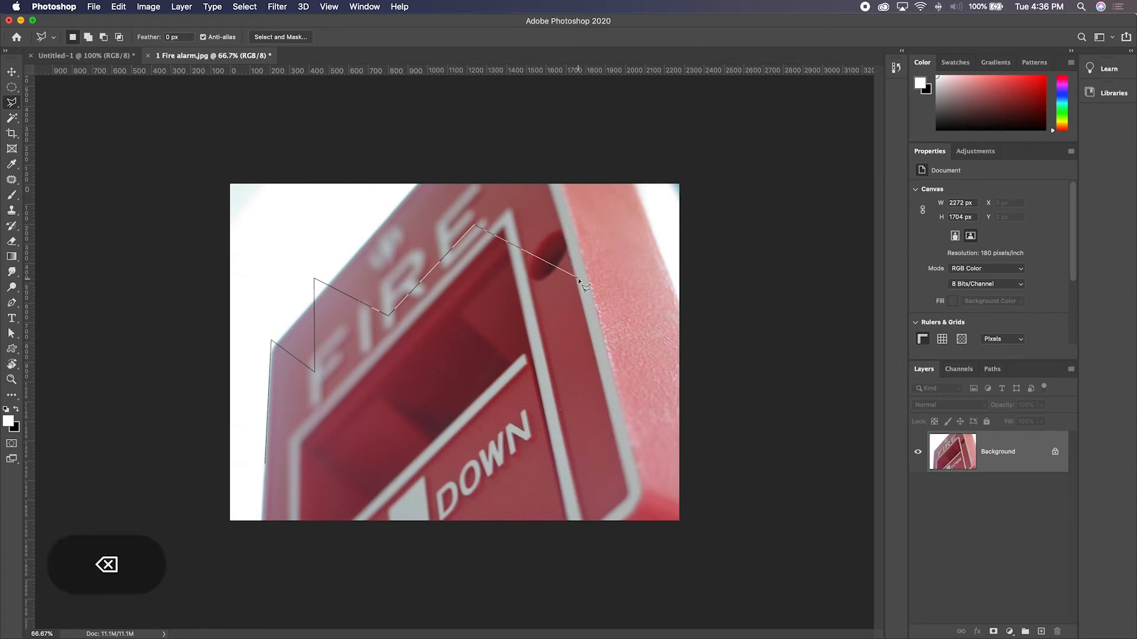
key(BackSpace)
key(BackSpace)
key(BackSpace)
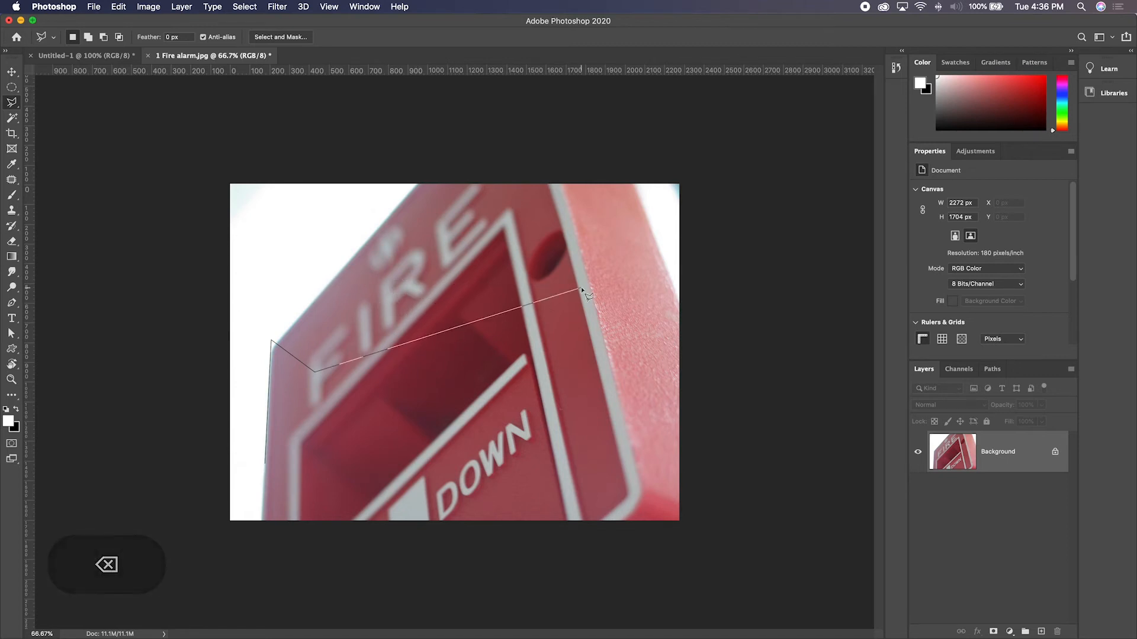
key(BackSpace)
key(BackSpace)
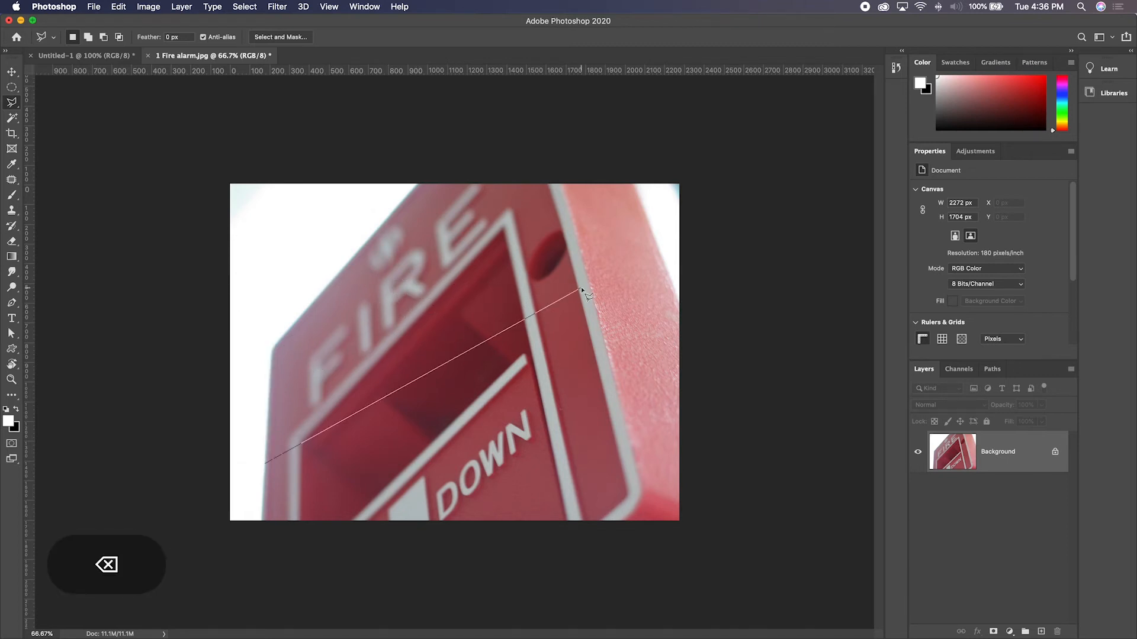
- Extend the polygonal outline with three points across the alarm's recess and cancel the whole outline
click(359, 310)
click(444, 406)
click(536, 335)
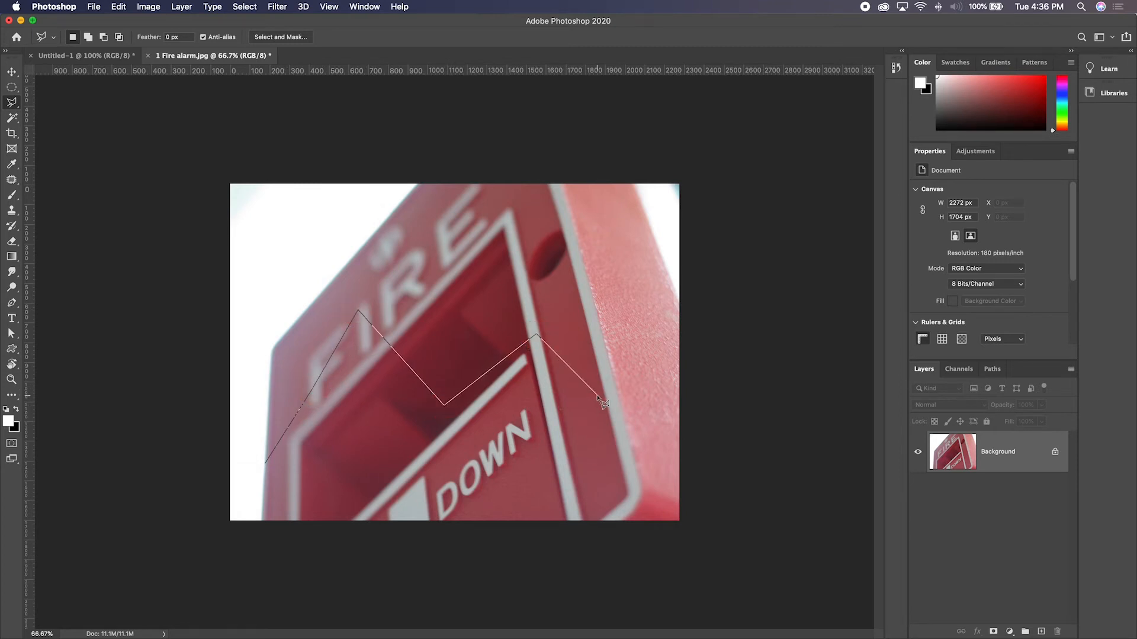
key(Escape)
- Select the fire alarm with the Polygonal Lasso tool by outlining its corners and running just outside the image's right and bottom borders
click(261, 523)
click(261, 521)
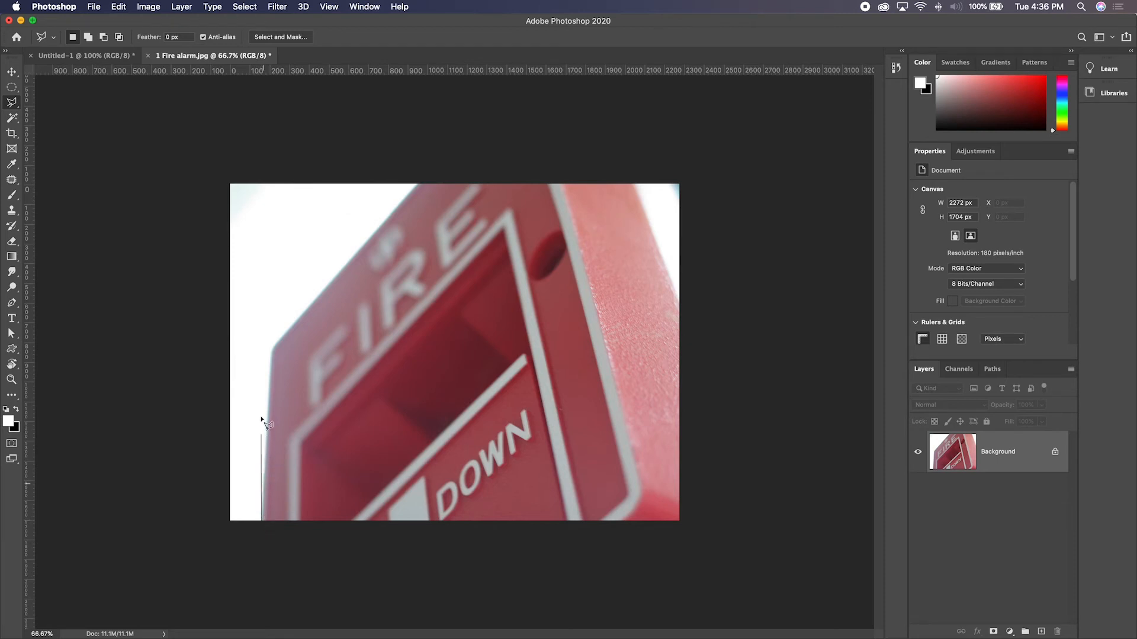
click(273, 350)
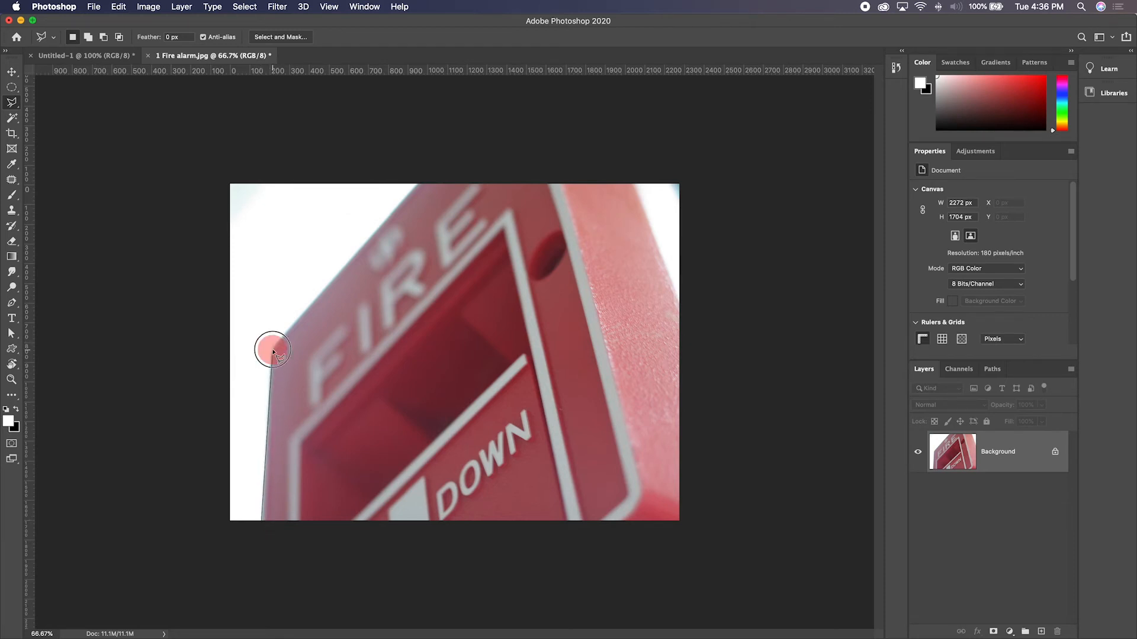
click(418, 183)
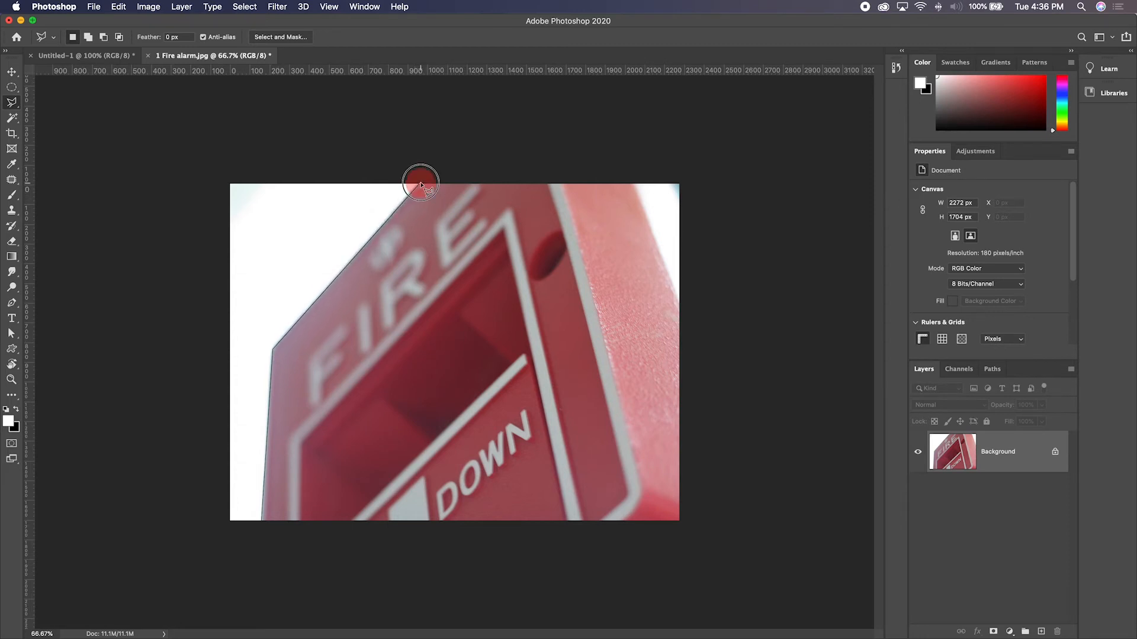
click(635, 184)
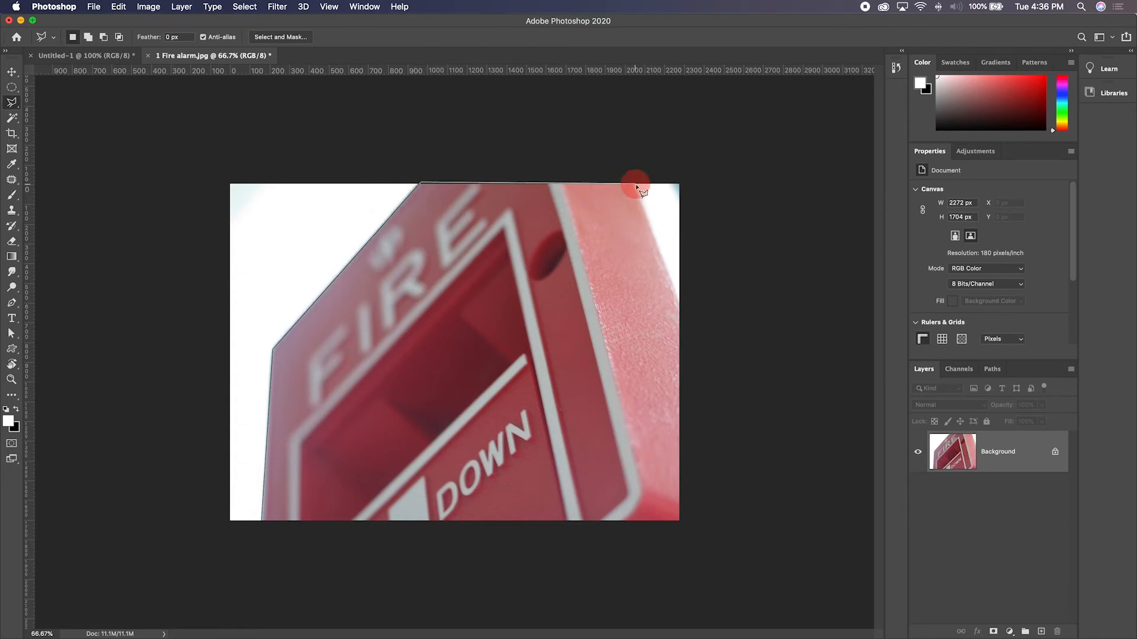
click(686, 315)
click(684, 526)
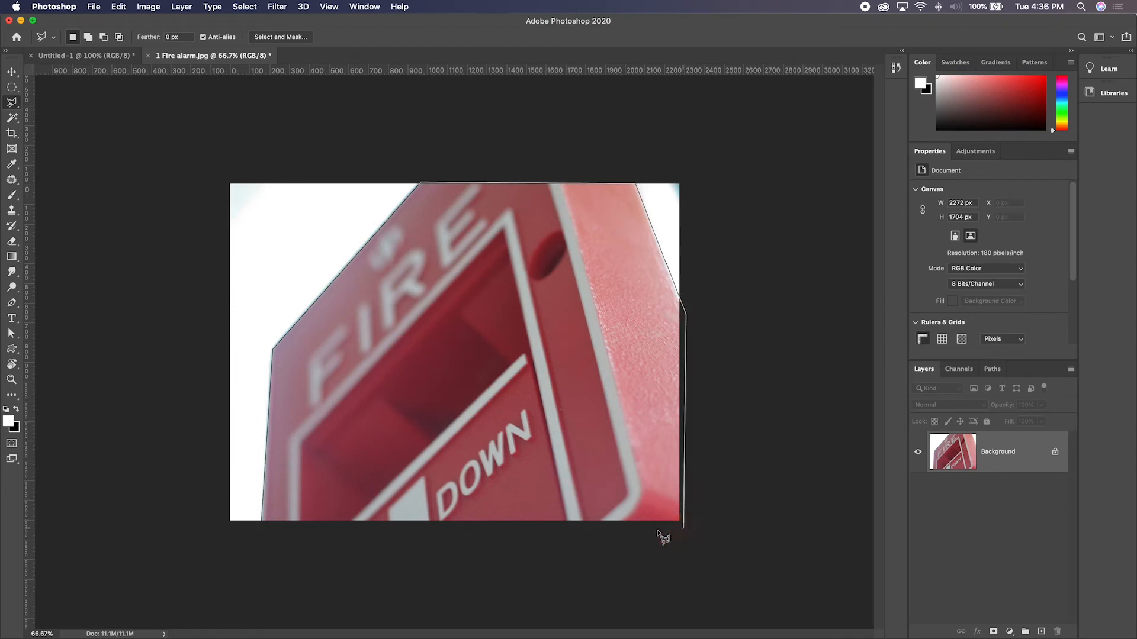
click(263, 522)
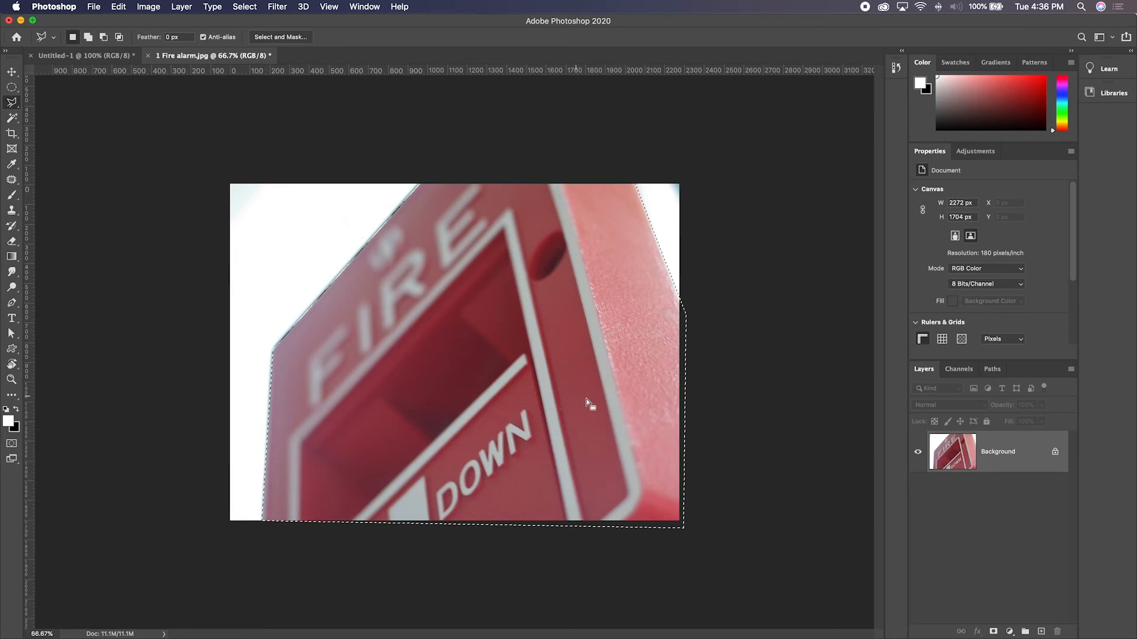
- Try shifting the polygon-selected alarm slightly sideways and deselecting it, and undo both actions
key(v)
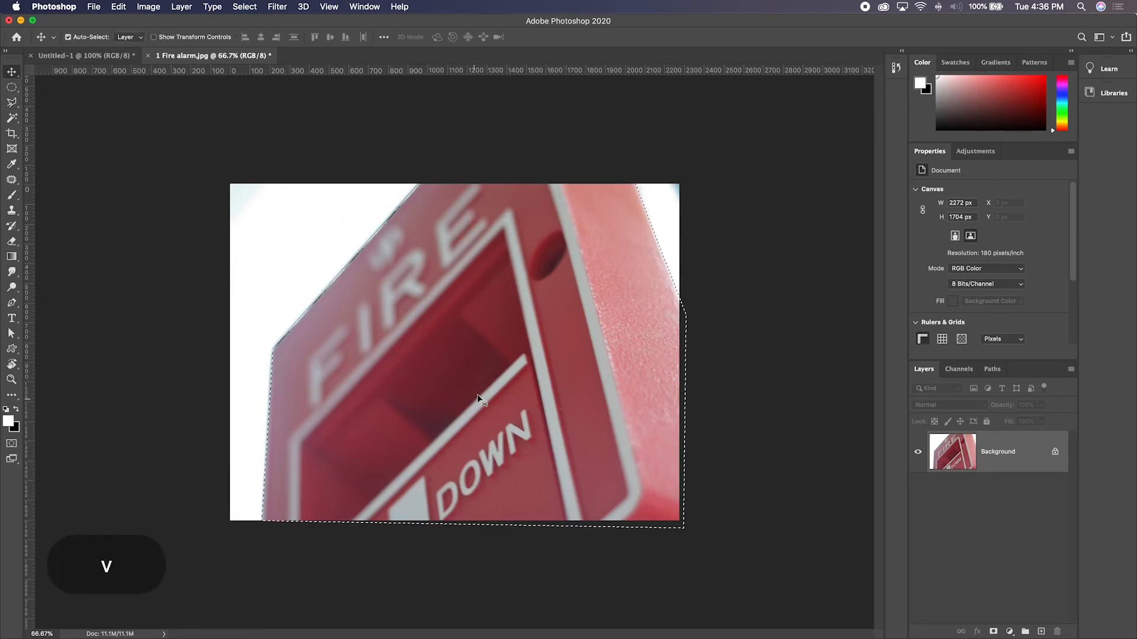
mouse_move(414, 312)
mouse_down()
mouse_move(403, 324)
mouse_move(428, 311)
mouse_move(426, 278)
mouse_move(399, 290)
mouse_move(434, 299)
mouse_move(434, 311)
mouse_up()
key(super+d)
key(super+z)
key(super+z)
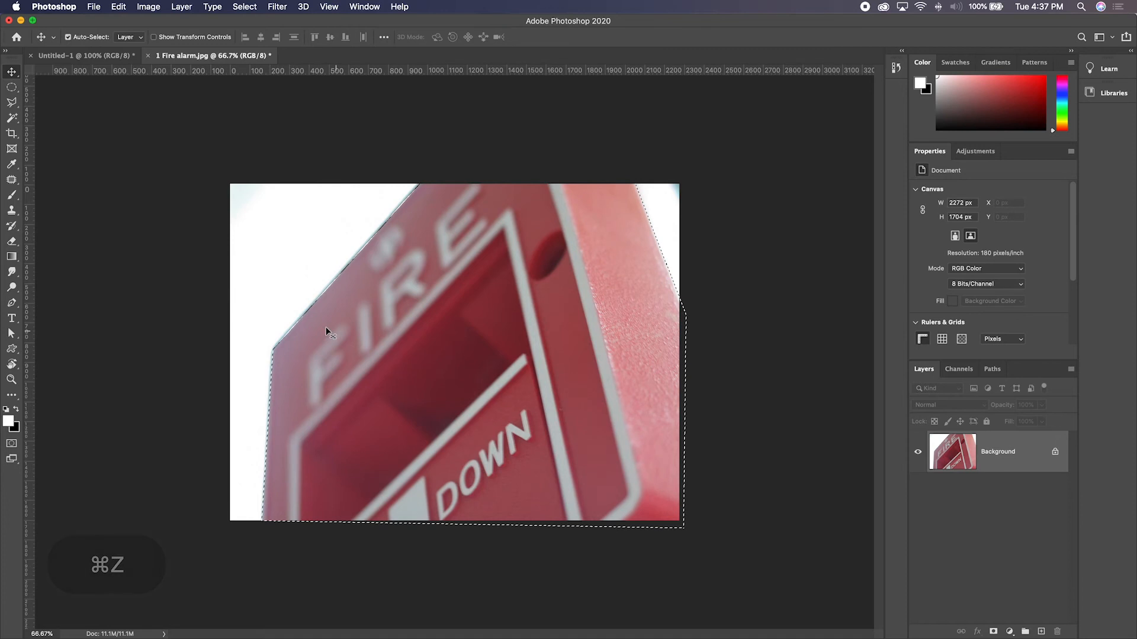
- Revert the image to its saved version and draw a closed polygonal selection across the alarm's upper half
click(95, 6)
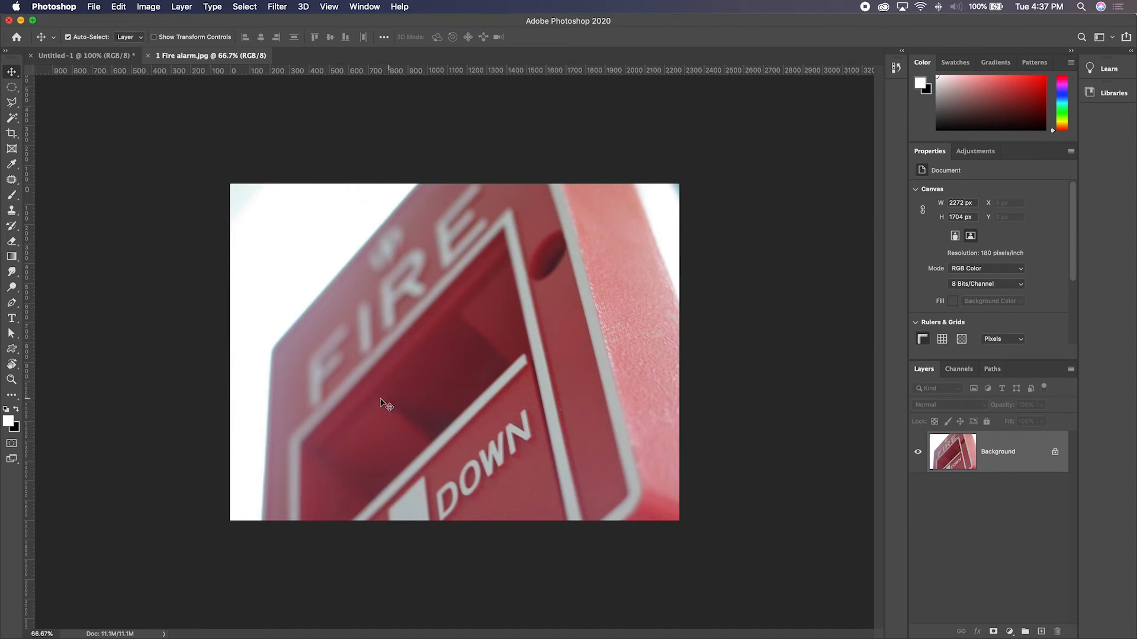
key(l)
click(274, 333)
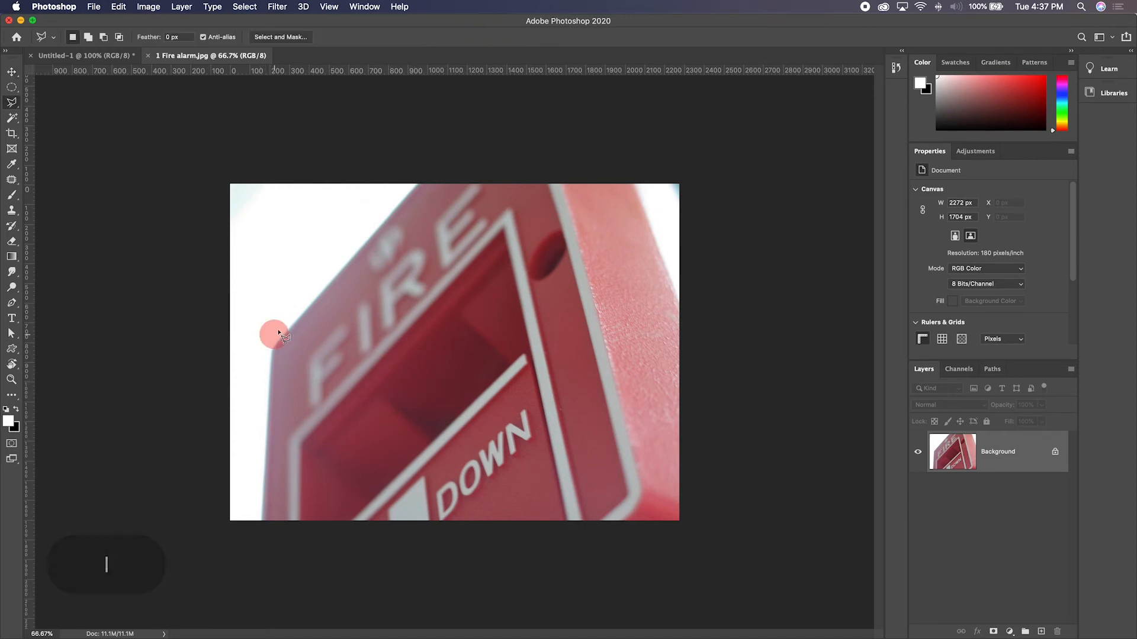
click(353, 236)
click(407, 294)
click(520, 201)
click(661, 212)
click(596, 395)
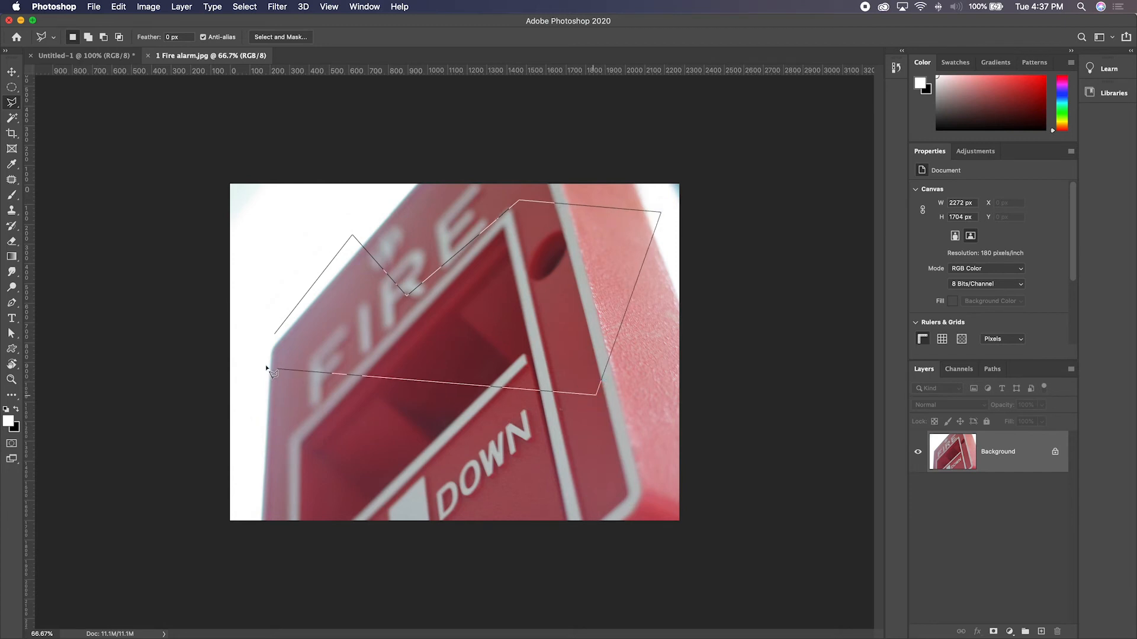
click(273, 336)
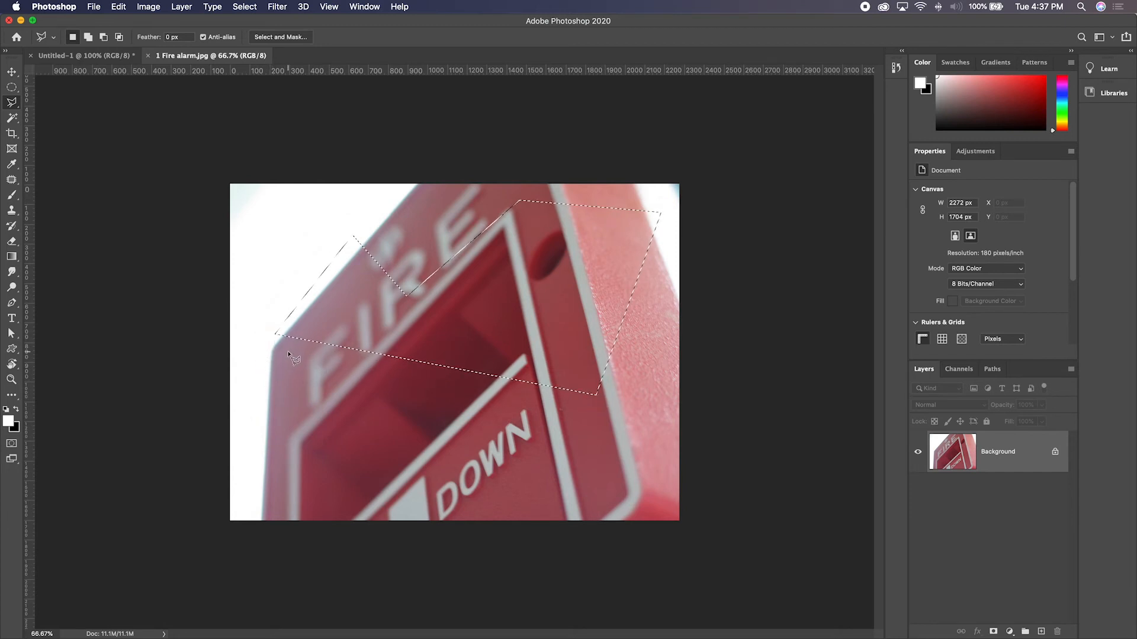
- Add a four-cornered polygonal area over the white background and the alarm's diagonal edge to the selection
shift+click(286, 242)
click(318, 315)
click(393, 236)
double_click(300, 210)
- Subtract a polygonal area of the white background beside the alarm's diagonal edge from the selection
alt+click(261, 304)
click(324, 270)
click(389, 195)
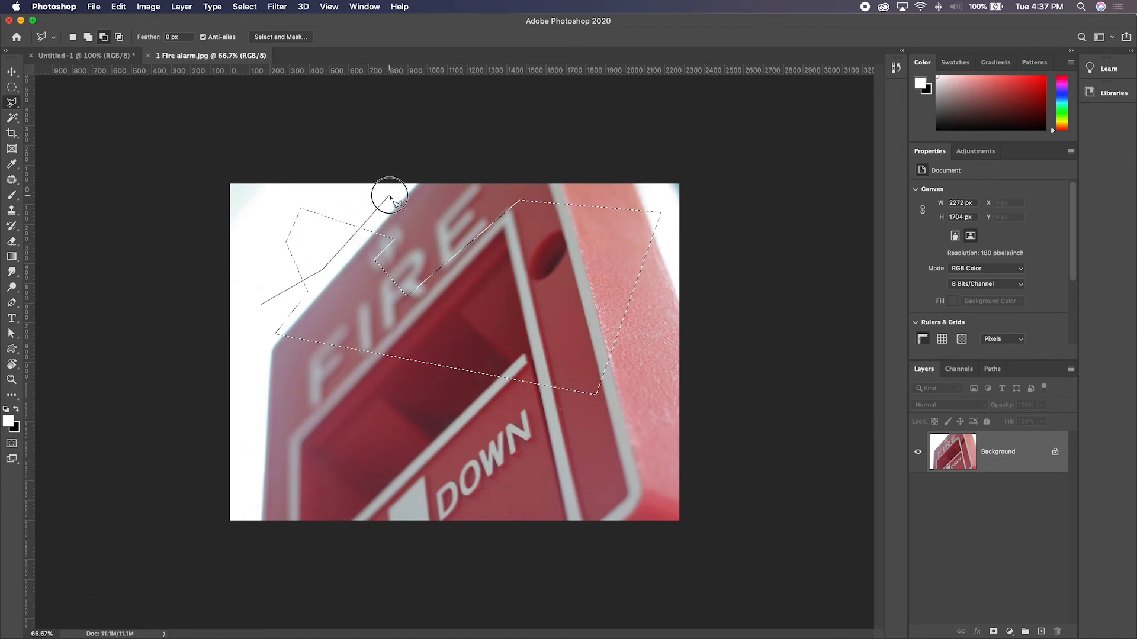
click(252, 195)
click(249, 254)
click(250, 255)
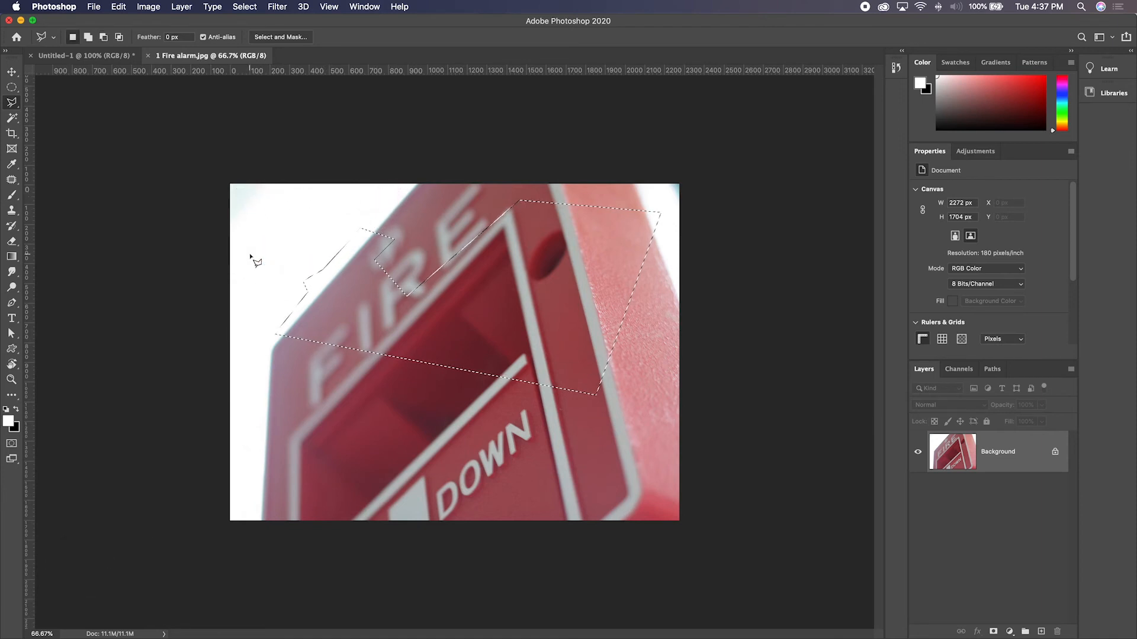
- Add and subtract freehand areas along the selection's upper edge with the Lasso tool, and clear the selection
drag(12, 101, 39, 104)
key(shift)
mouse_move(276, 294)
mouse_down()
mouse_move(278, 309)
mouse_move(310, 316)
mouse_move(337, 246)
mouse_move(435, 233)
mouse_move(321, 219)
mouse_move(300, 278)
mouse_move(398, 256)
mouse_move(343, 195)
mouse_move(325, 249)
mouse_move(468, 272)
mouse_move(401, 177)
mouse_move(373, 261)
mouse_up()
key(alt)
key(alt)
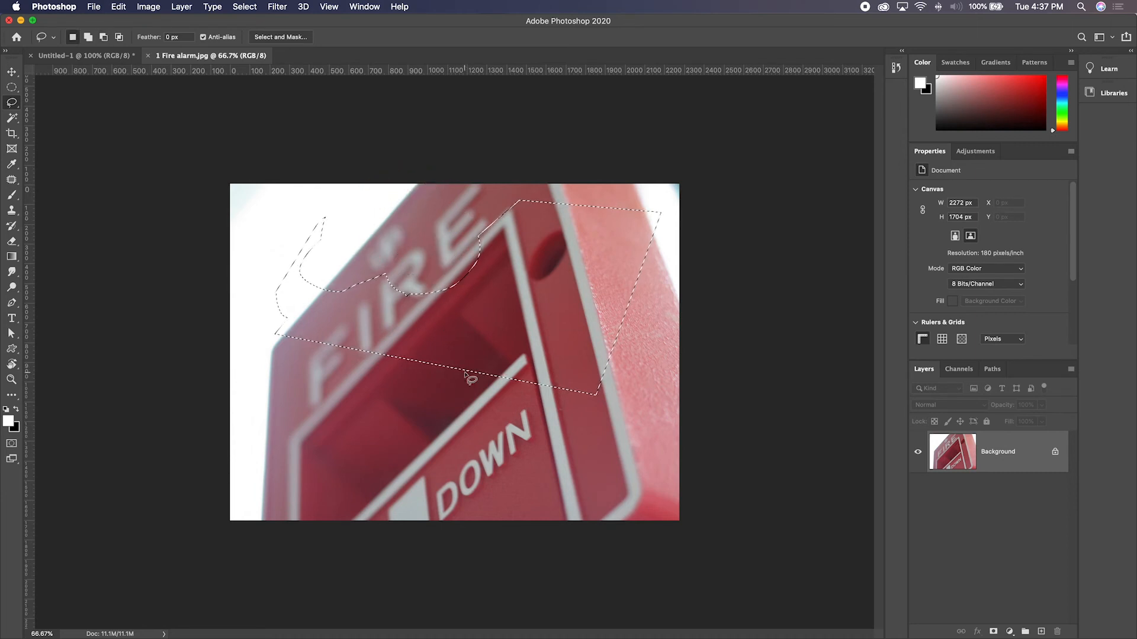
key(super+d)
- Trace the alarm's left edge from the image's bottom border with the Magnetic Lasso tool and remove the stray anchor points past the corner
drag(17, 107, 72, 129)
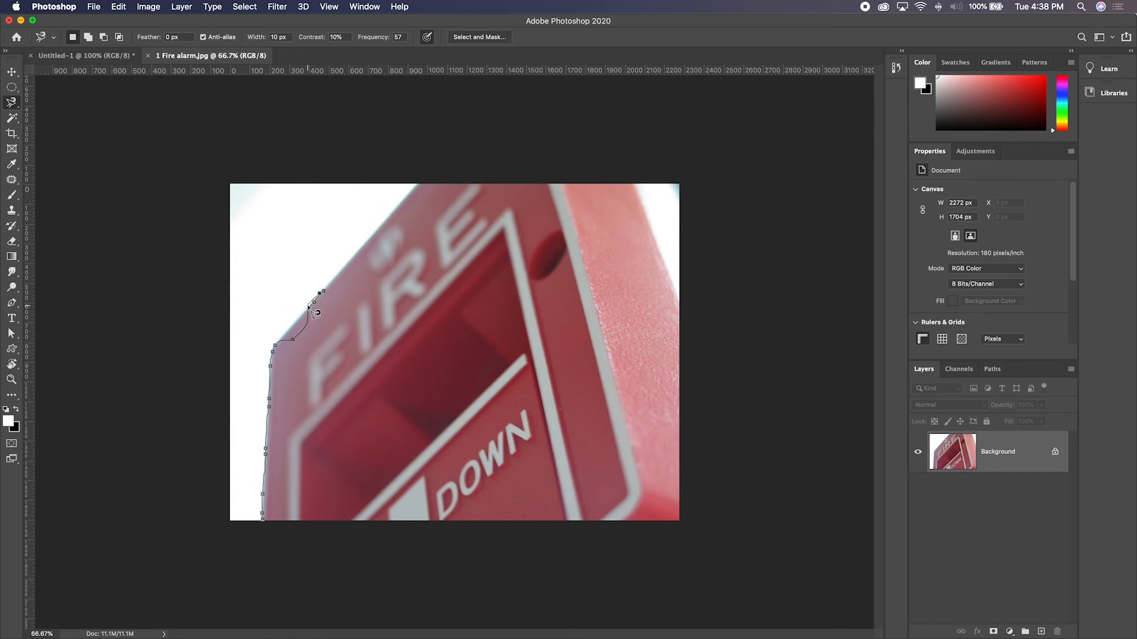
key(BackSpace)
key(BackSpace)
key(BackSpace)
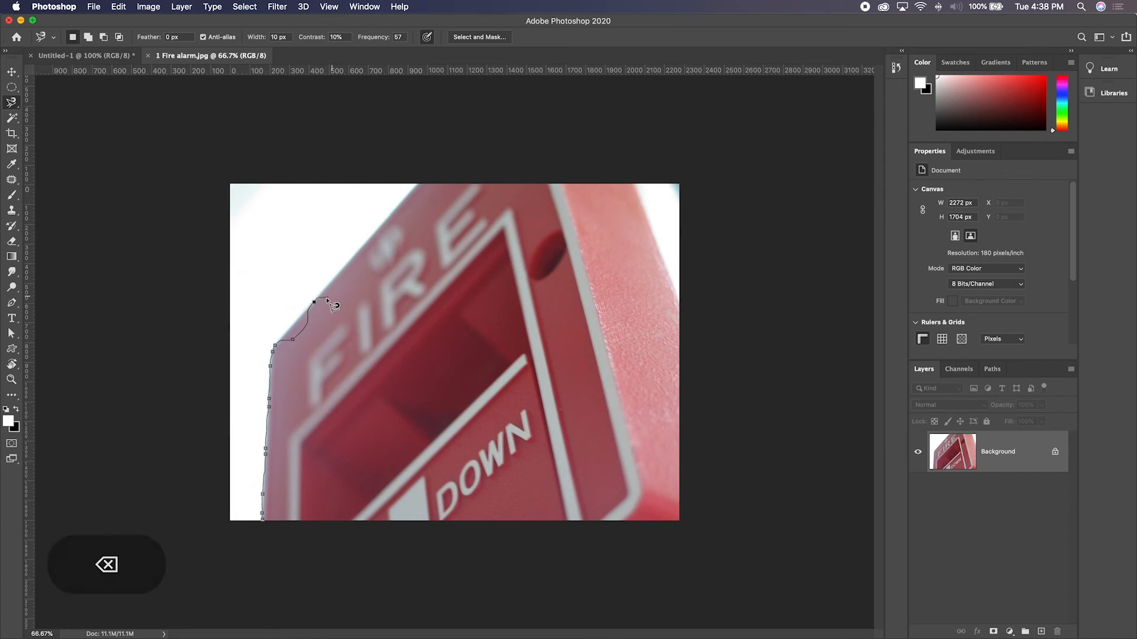
key(BackSpace)
- Place magnetic lasso anchor points manually along the alarm's diagonal edge up to the image's top border, and cancel the trace
click(282, 339)
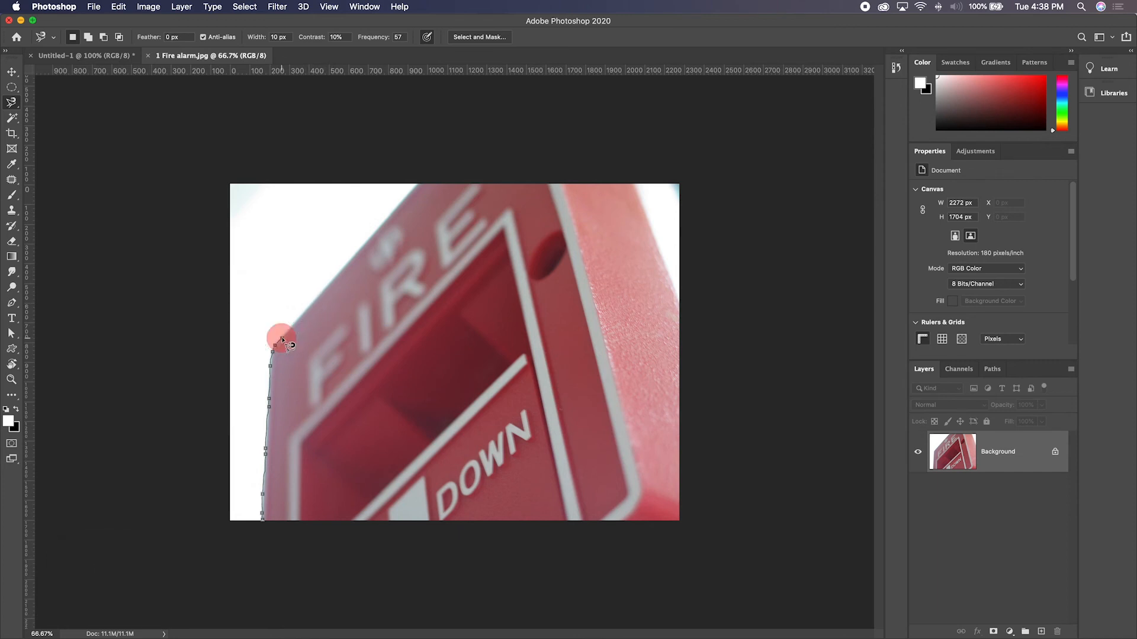
click(311, 307)
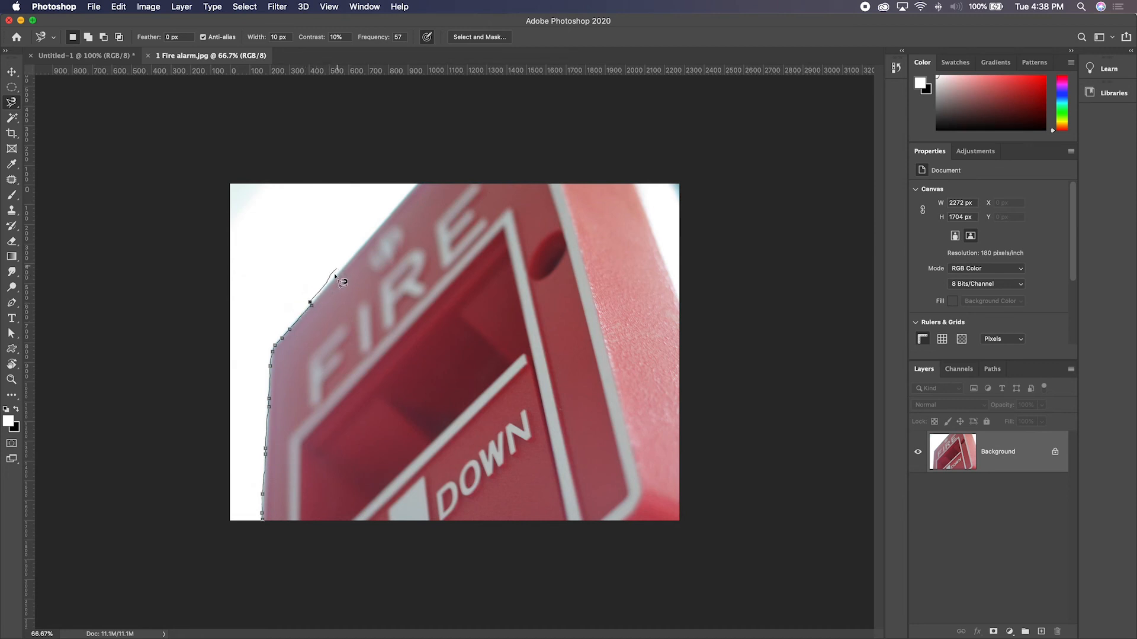
key(BackSpace)
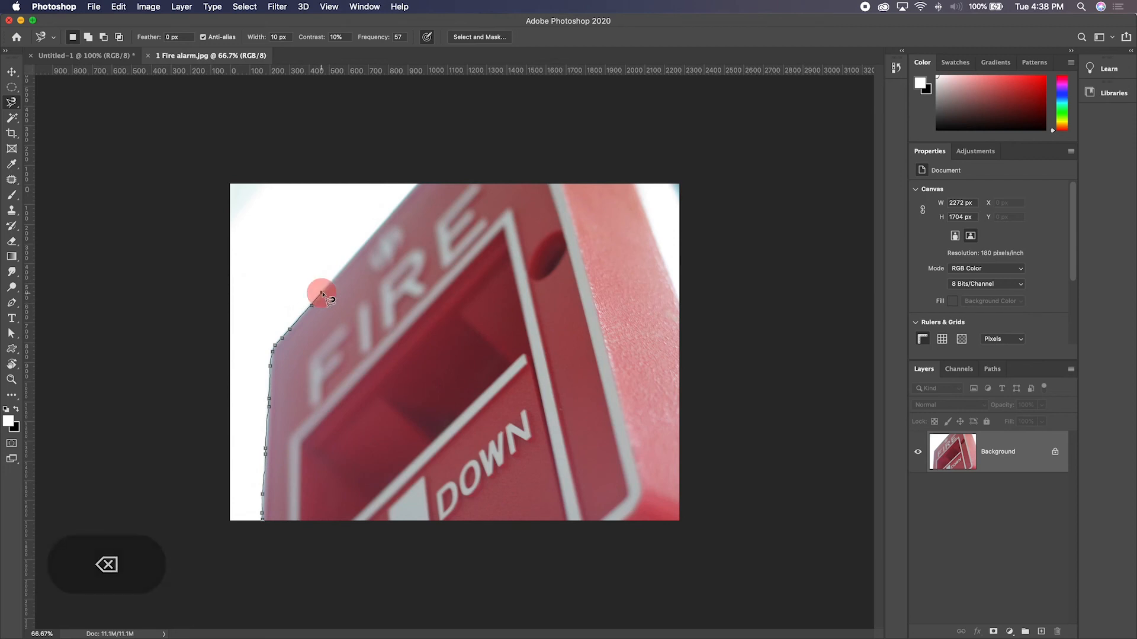
click(355, 252)
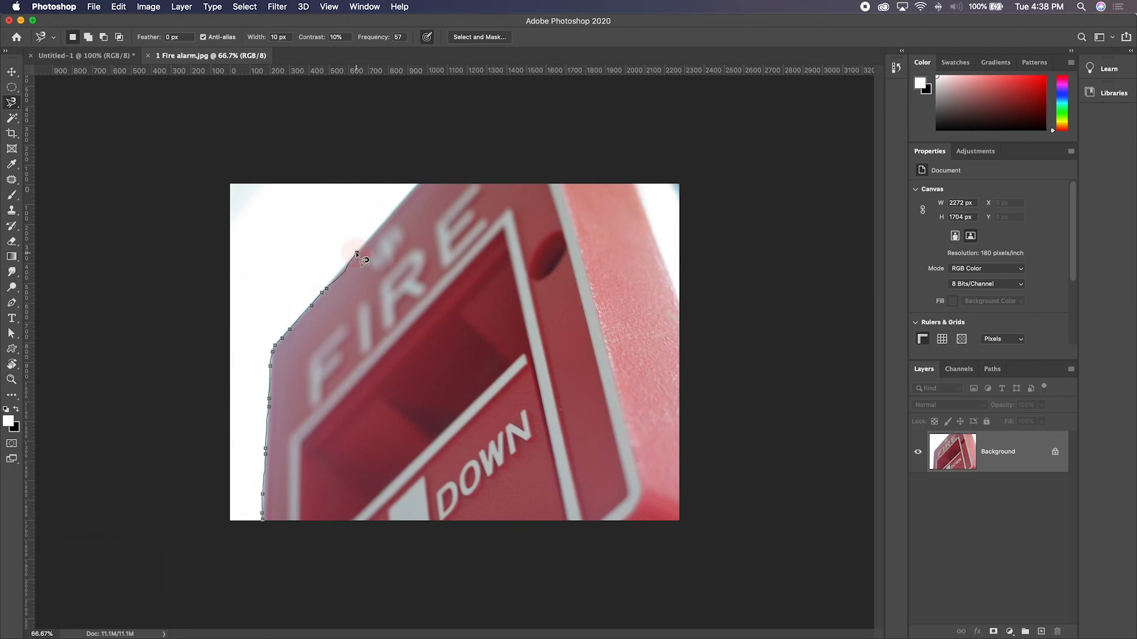
click(391, 213)
click(416, 186)
key(Escape)
- Trace part of the alarm's diagonal edge with the Magnetic Lasso tool at 600% zoom, and cancel the trace
key(super+equal)
key(super+equal)
key(super+equal)
key(space)
mouse_move(186, 224)
mouse_down()
mouse_move(317, 393)
mouse_move(345, 411)
mouse_up()
drag(256, 292, 475, 418)
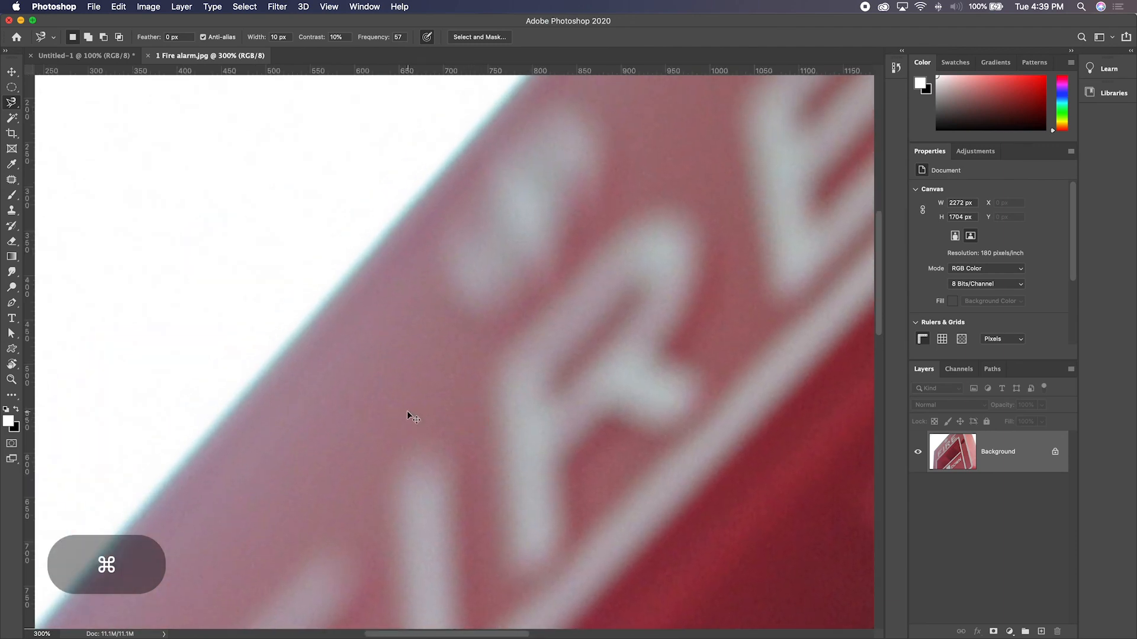
key(super+r)
key(super+equal)
key(super+equal)
key(super+equal)
key(space)
drag(166, 283, 421, 393)
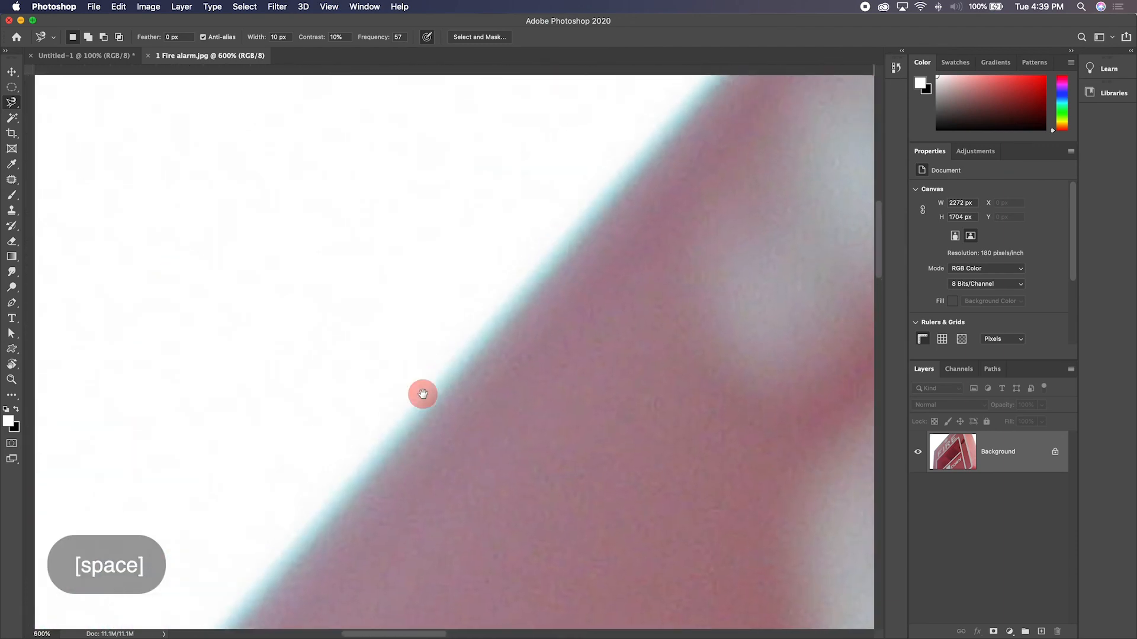
click(355, 485)
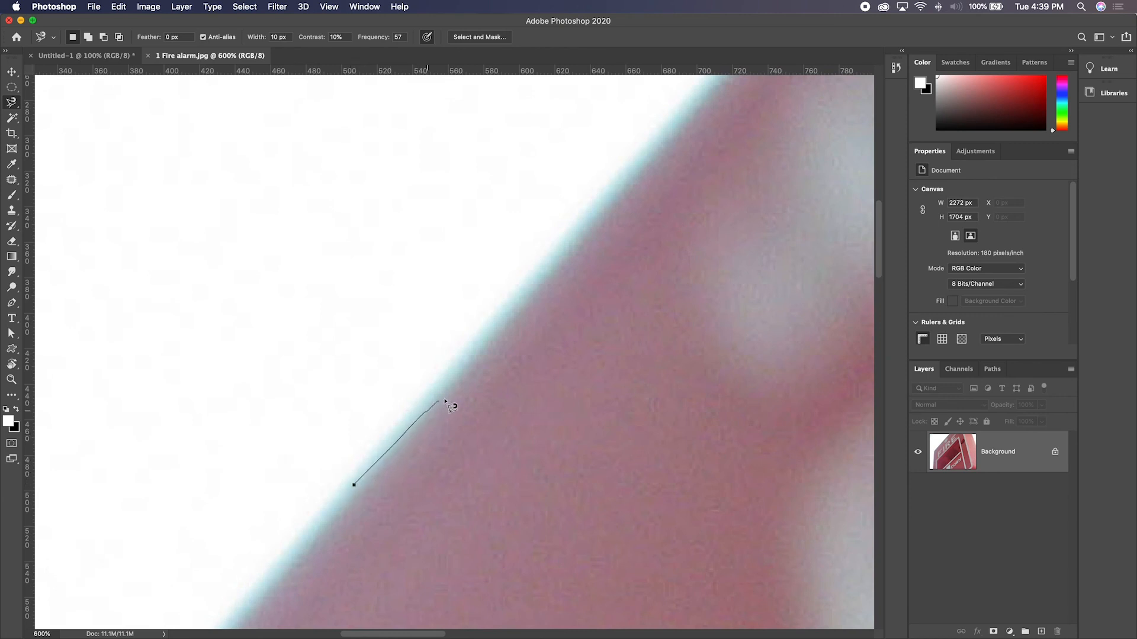
click(551, 280)
key(space)
mouse_move(641, 146)
mouse_down()
mouse_move(414, 337)
mouse_move(372, 432)
mouse_move(321, 492)
mouse_up()
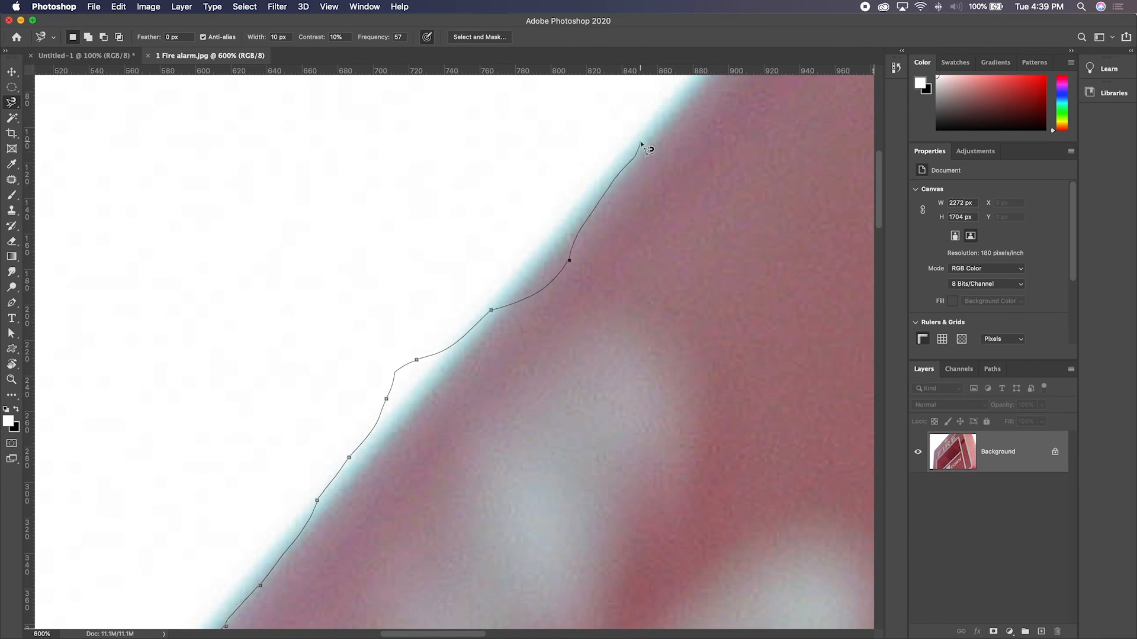
key(super+minus)
key(super+minus)
key(super+minus)
key(super+minus)
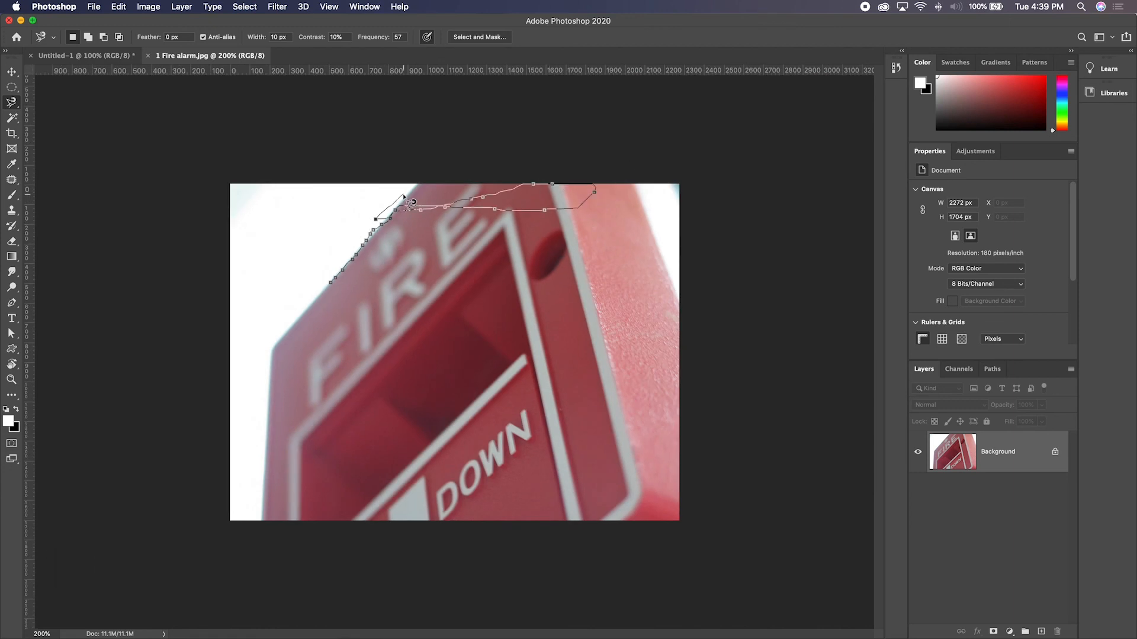
key(Escape)
- Trace the alarm's diagonal edge from its left corner and along the image's top border with the Magnetic Lasso tool, adding manual anchor points
click(274, 349)
click(317, 299)
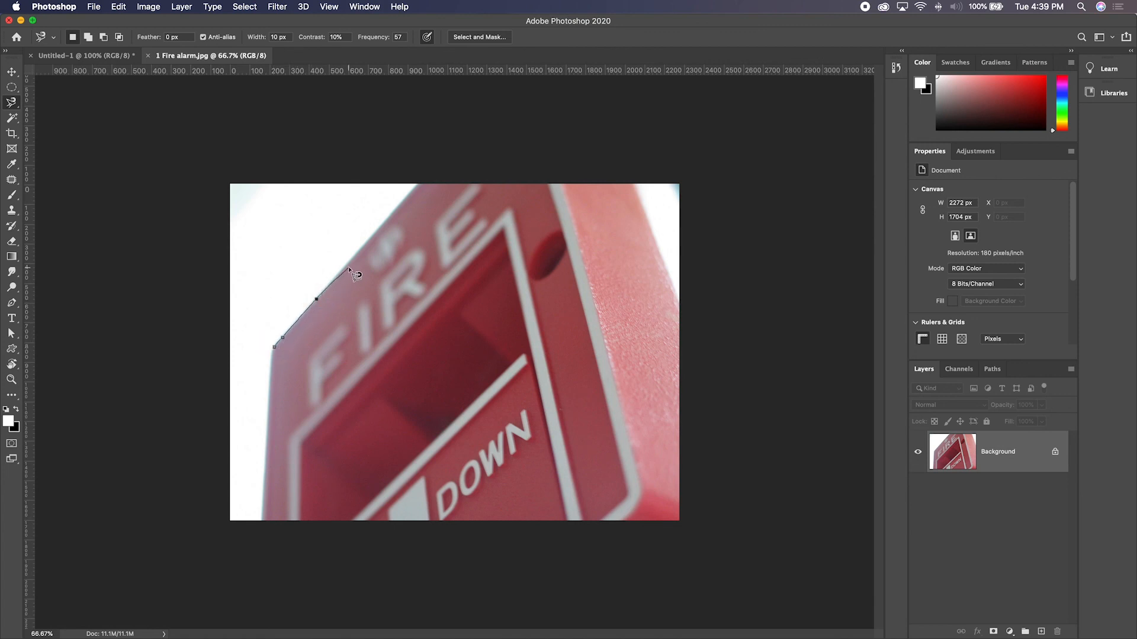
click(360, 250)
click(392, 215)
click(634, 183)
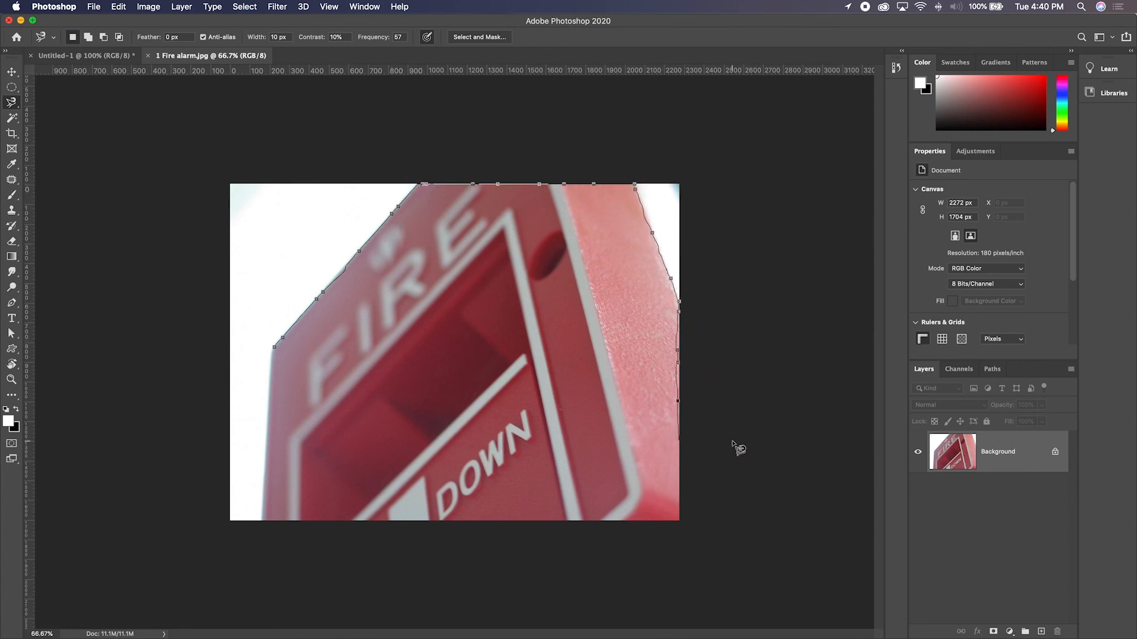
- Continue the trace around the image's bottom border, removing stray anchor points, close it at the alarm's left corner, and clear the selection
click(261, 564)
key(BackSpace)
key(BackSpace)
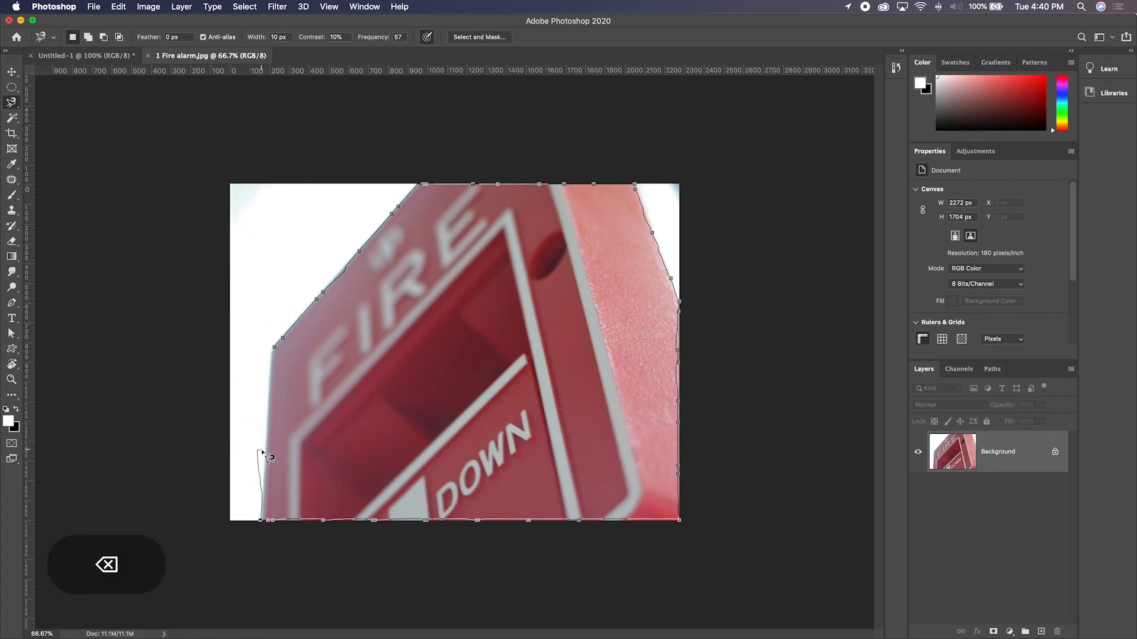
click(273, 341)
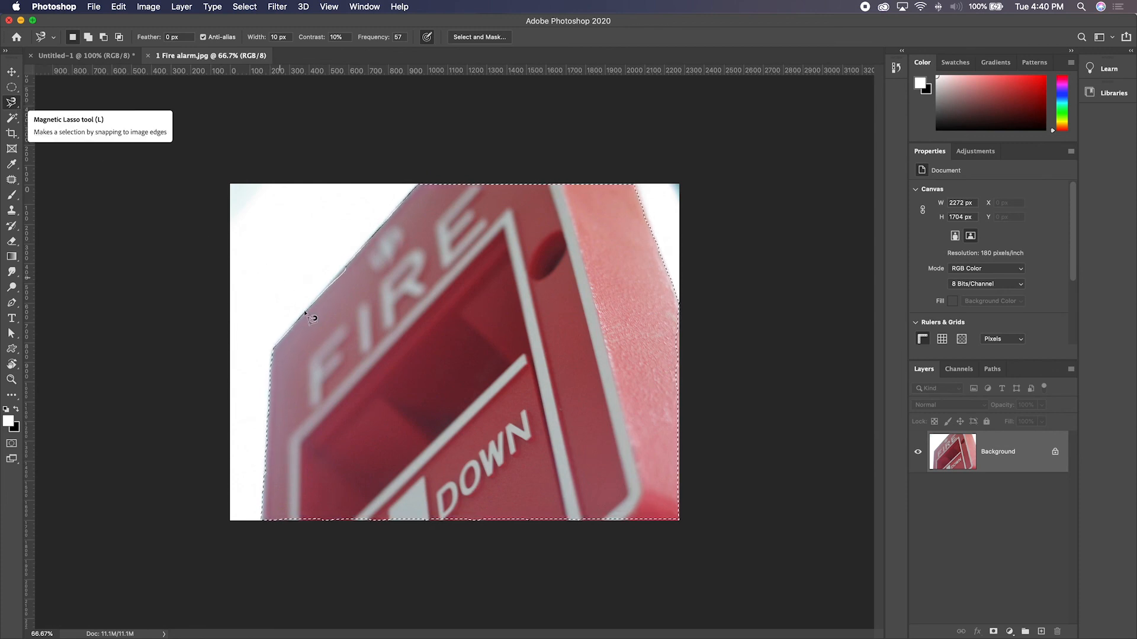
key(super+d)
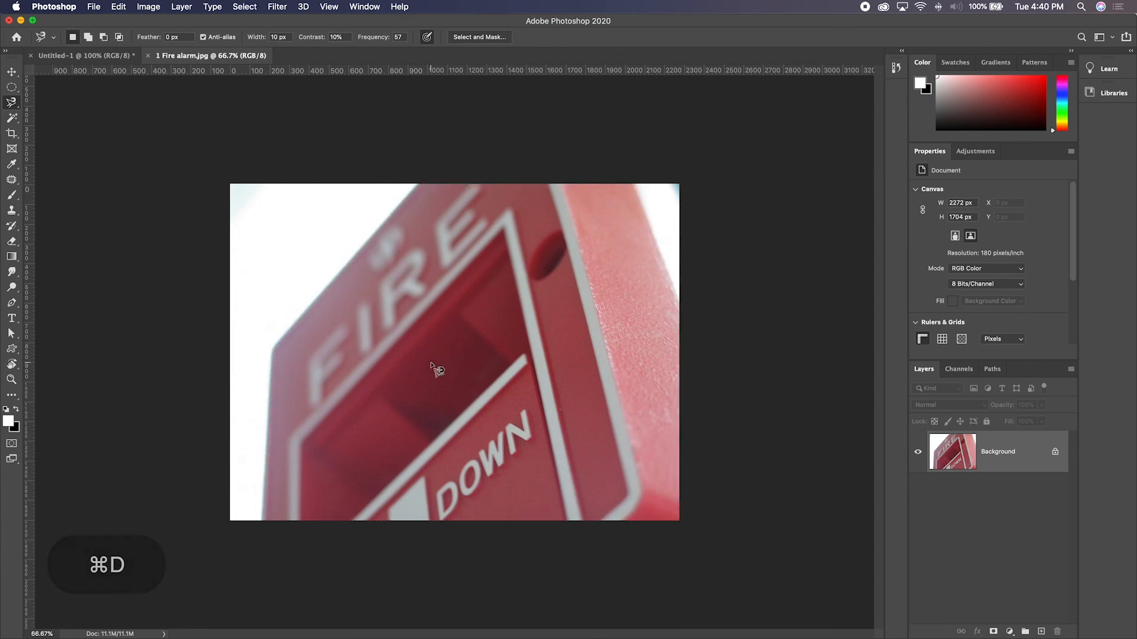